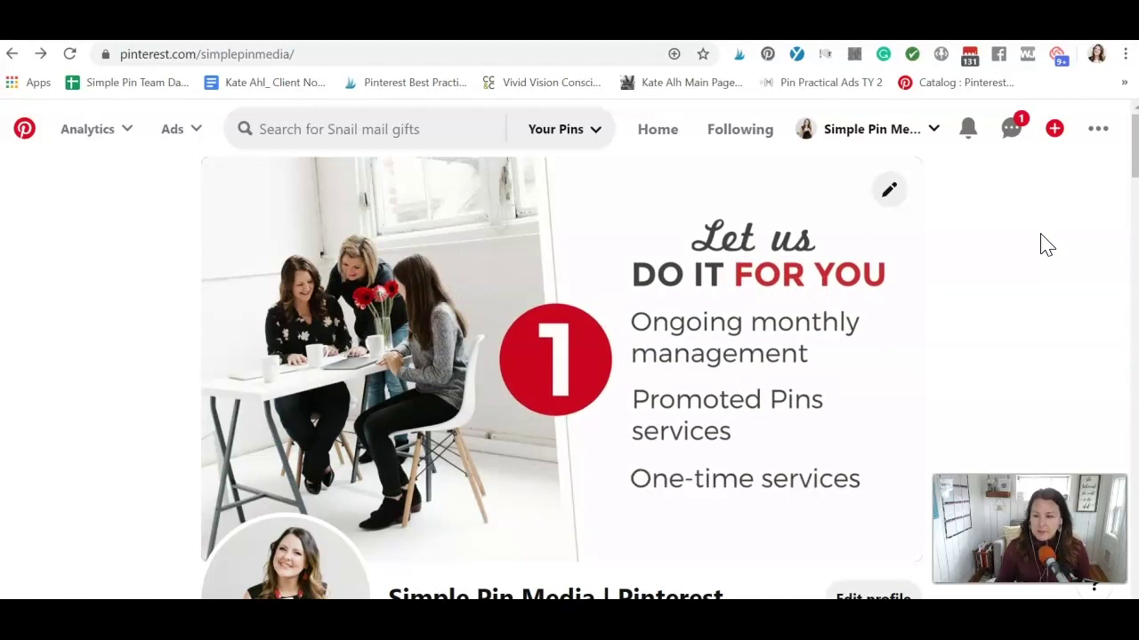
Open the business profile's edit settings and place the caret in the Display name field.
{"action": "scroll", "coordinate": [1014, 318], "scroll_direction": "down", "scroll_amount": 1}
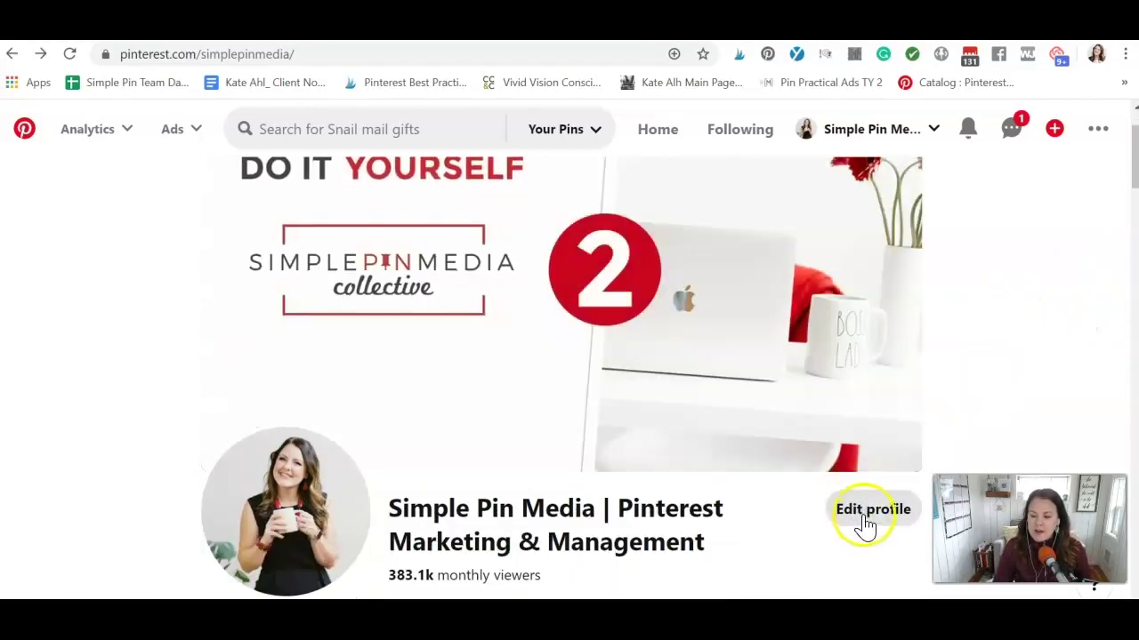
{"action": "left_click", "coordinate": [862, 516]}
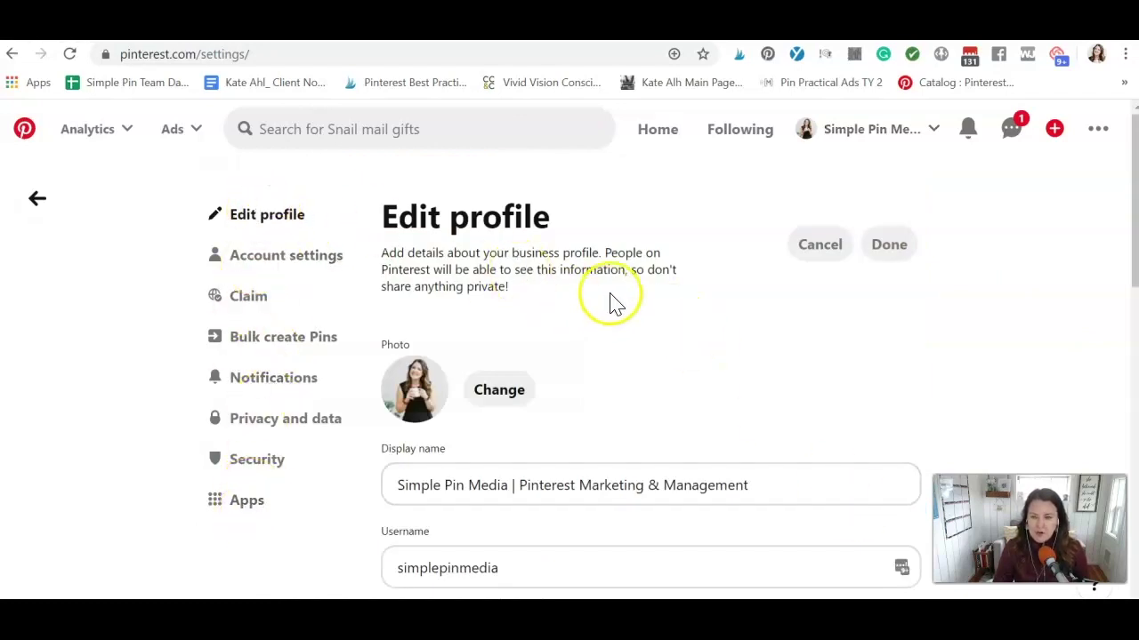
{"action": "scroll", "coordinate": [587, 289], "scroll_direction": "down", "scroll_amount": 2}
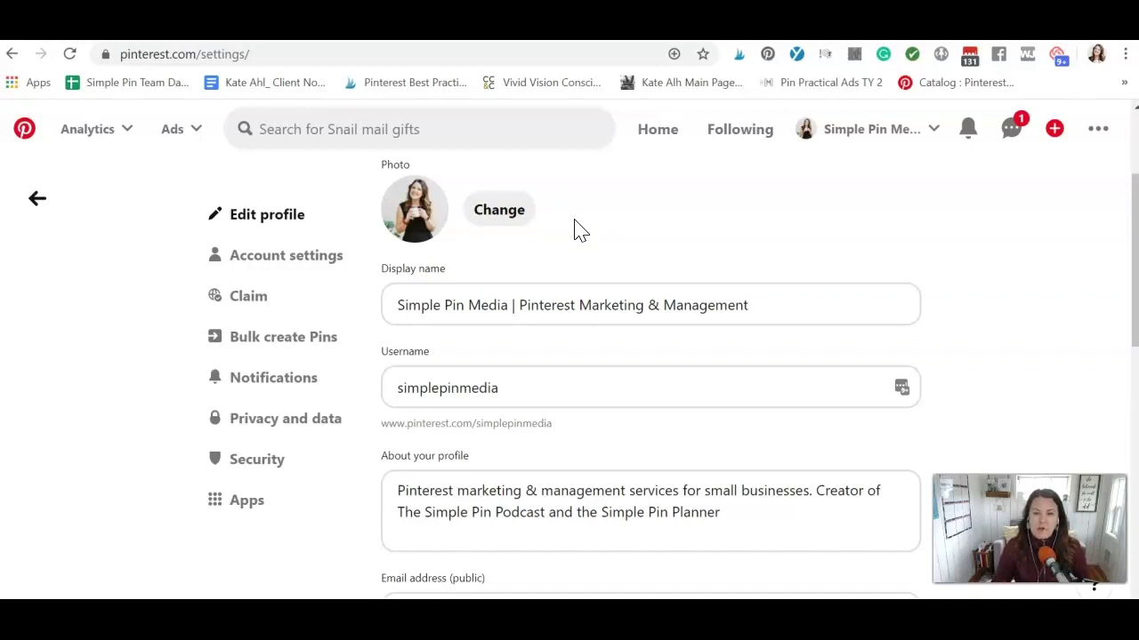
{"action": "left_click", "coordinate": [769, 303]}
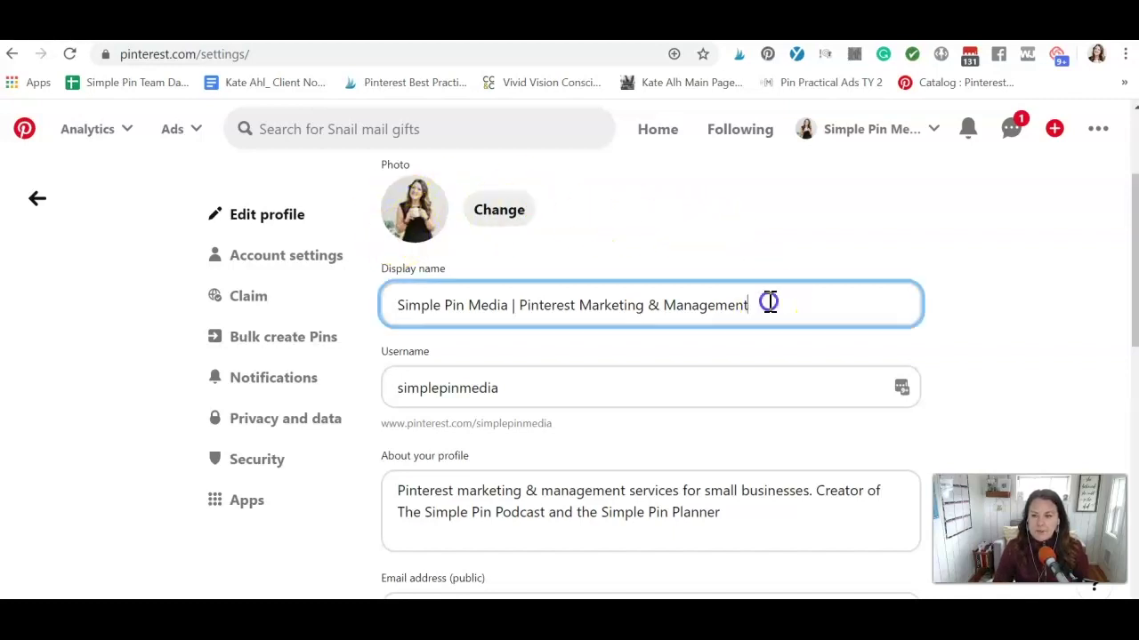
{"action": "left_click", "coordinate": [389, 305]}
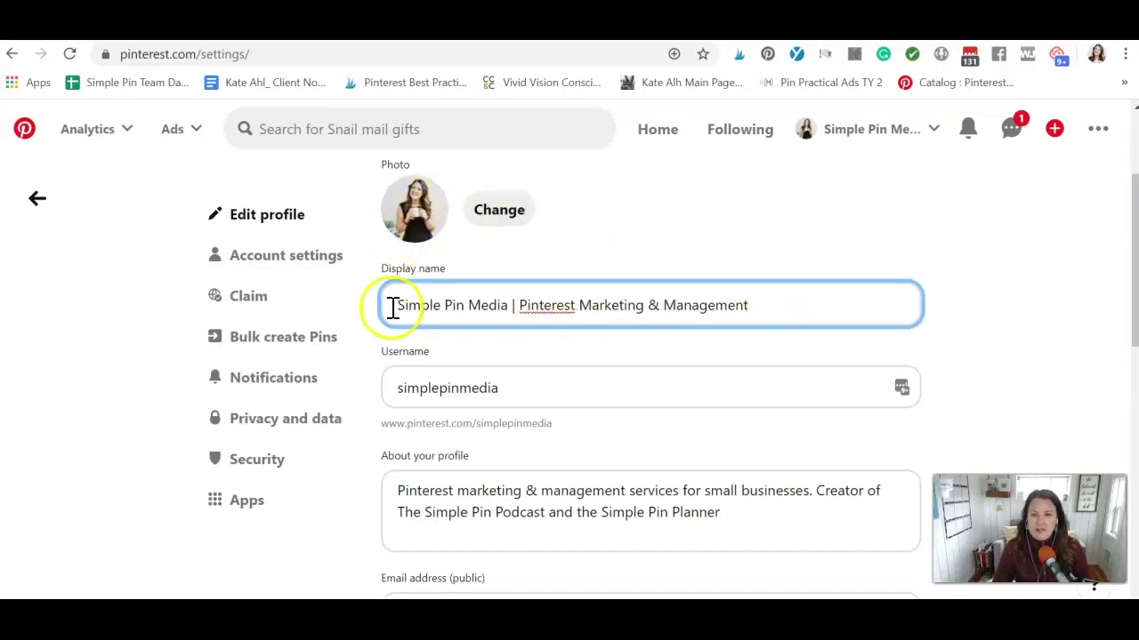
{"action": "left_click", "coordinate": [537, 305]}
{"action": "left_click", "coordinate": [507, 307]}
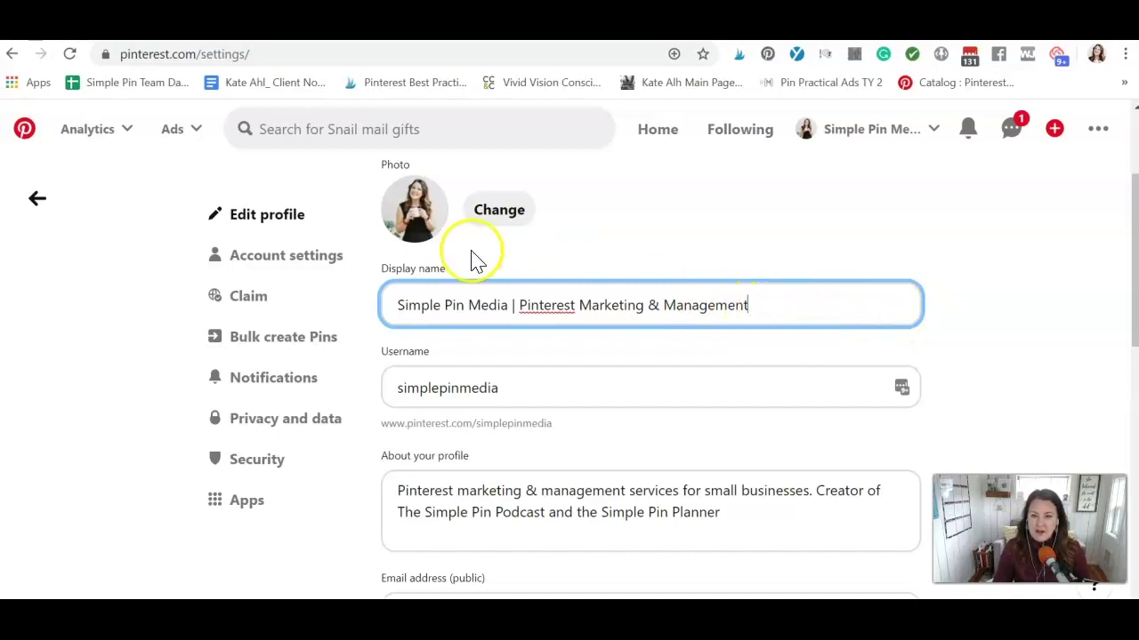
Scroll through the About, public email and address fields of the profile.
{"action": "scroll", "coordinate": [474, 258], "scroll_direction": "down", "scroll_amount": 1}
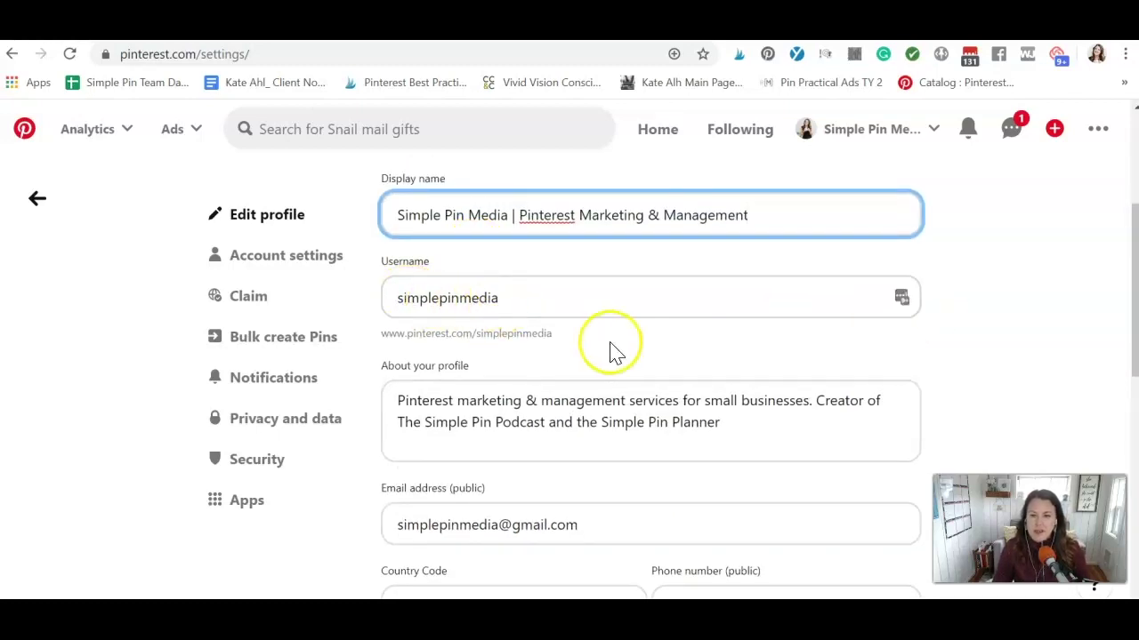
{"action": "scroll", "coordinate": [636, 305], "scroll_direction": "down", "scroll_amount": 1}
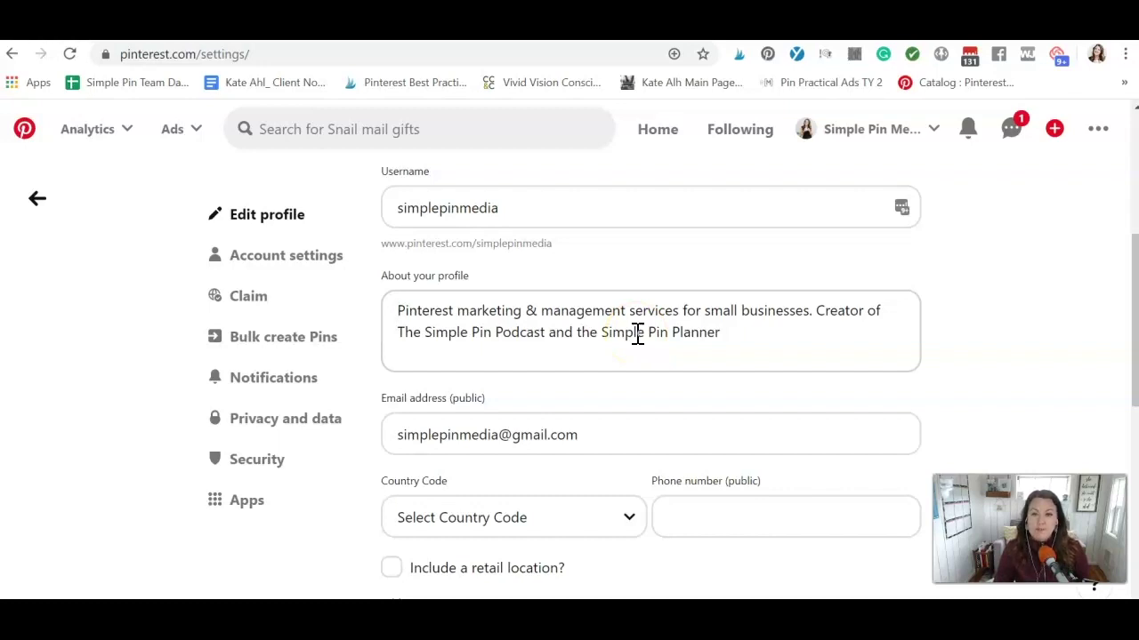
{"action": "scroll", "coordinate": [625, 309], "scroll_direction": "down", "scroll_amount": 1}
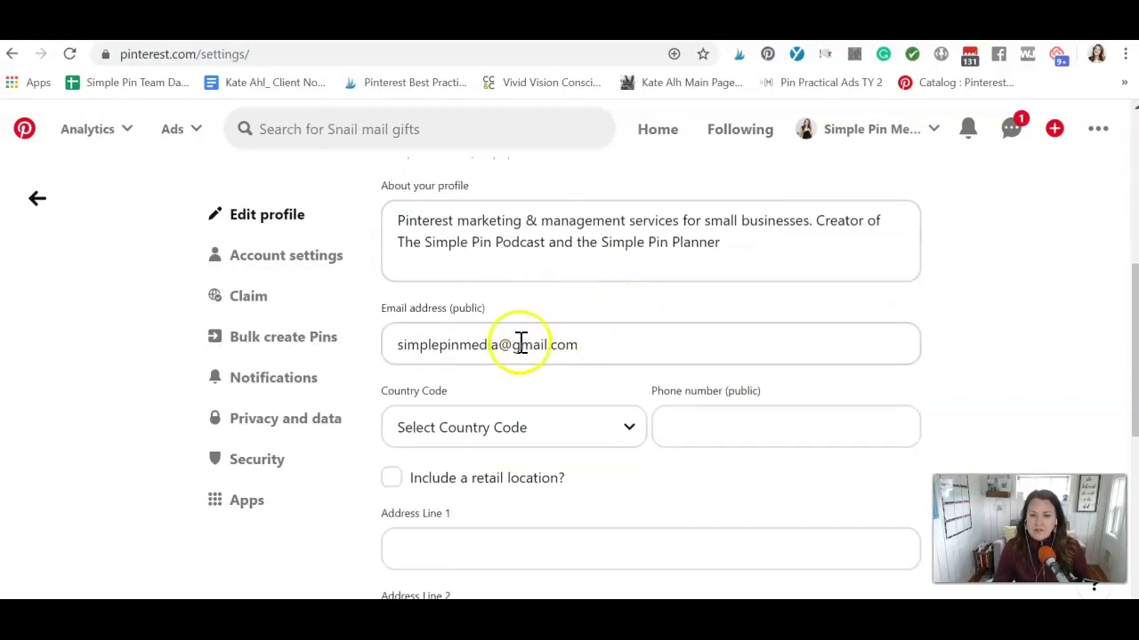
{"action": "scroll", "coordinate": [610, 389], "scroll_direction": "down", "scroll_amount": 2}
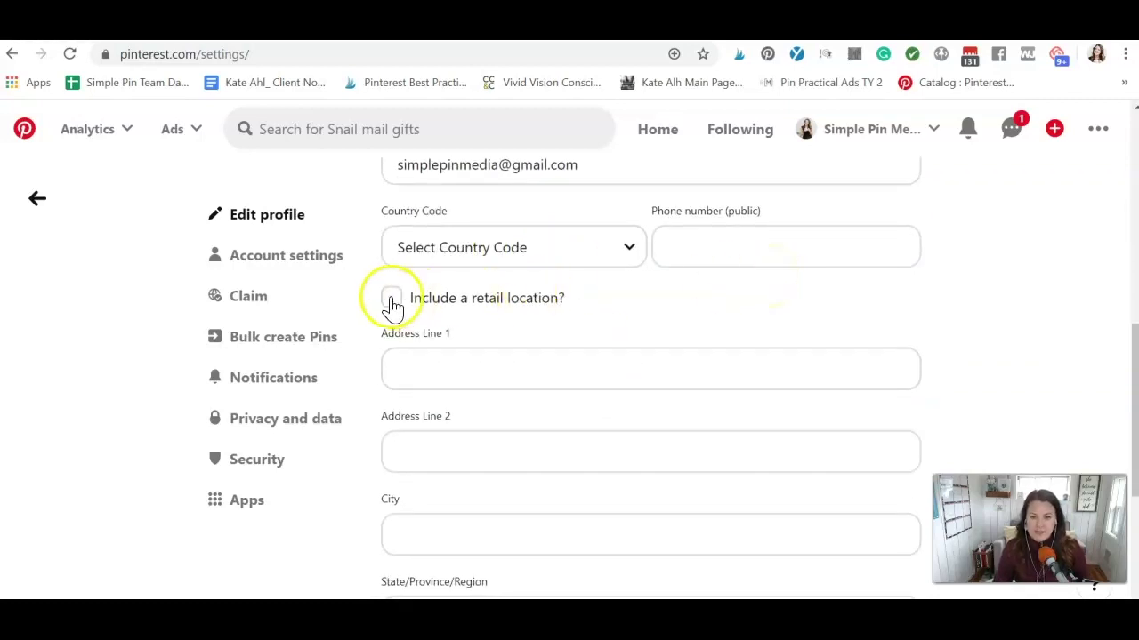
{"action": "scroll", "coordinate": [533, 311], "scroll_direction": "down", "scroll_amount": 4}
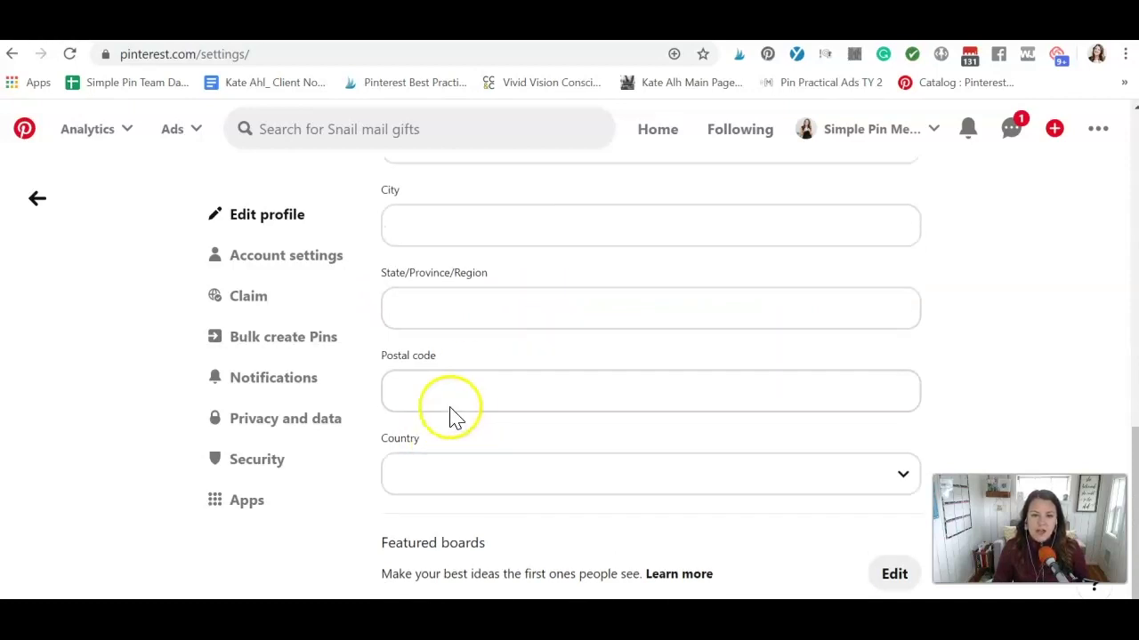
{"action": "scroll", "coordinate": [427, 374], "scroll_direction": "up", "scroll_amount": 4}
In Account settings, change the business type from Blogger to Contractor or Service Provider.
{"action": "left_click", "coordinate": [287, 258]}
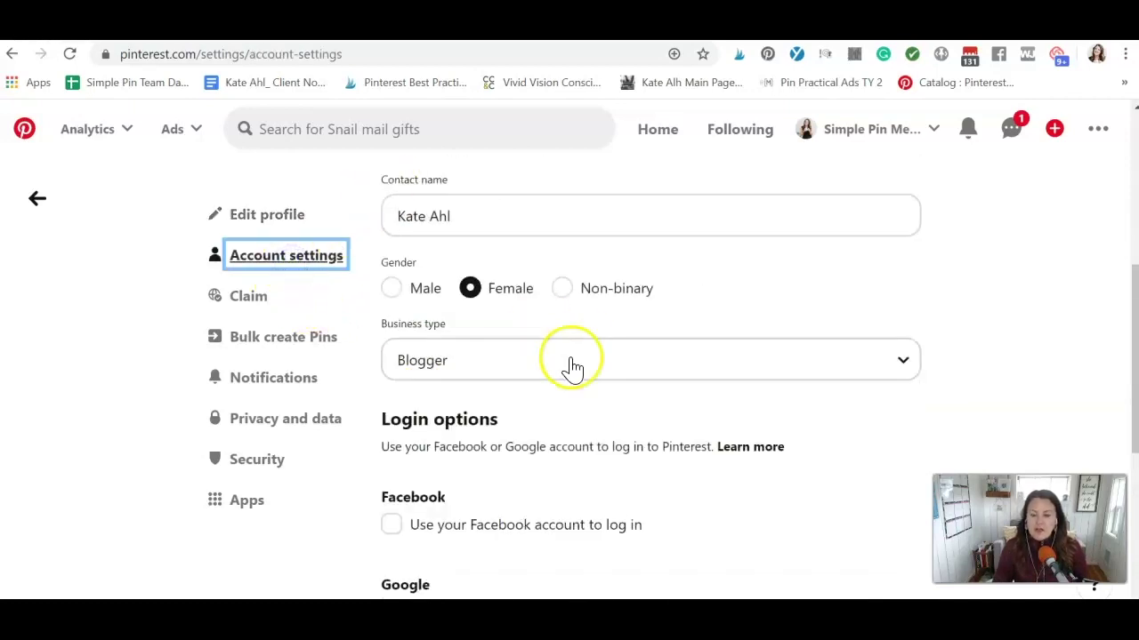
{"action": "scroll", "coordinate": [572, 367], "scroll_direction": "up", "scroll_amount": 5}
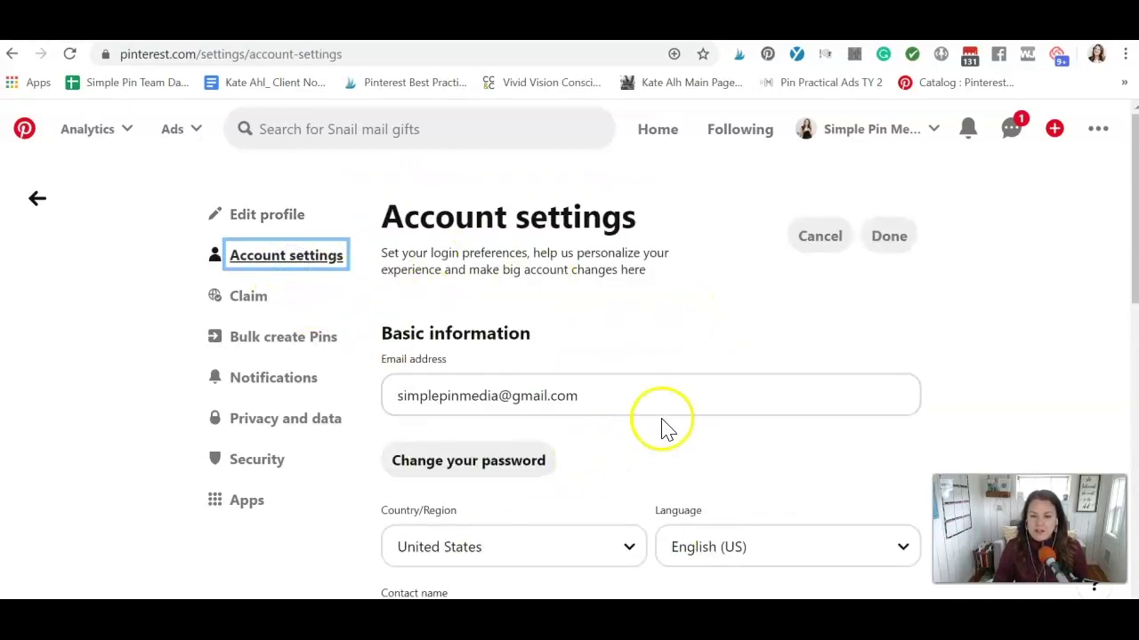
{"action": "scroll", "coordinate": [549, 325], "scroll_direction": "down", "scroll_amount": 1}
{"action": "scroll", "coordinate": [599, 323], "scroll_direction": "down", "scroll_amount": 5}
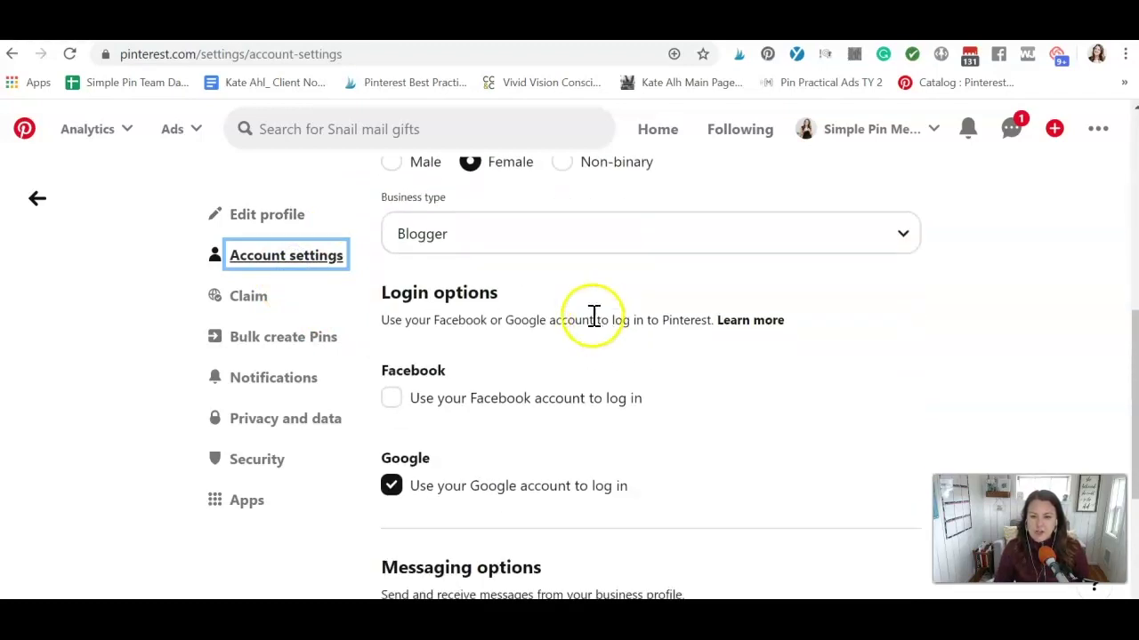
{"action": "left_click", "coordinate": [506, 240]}
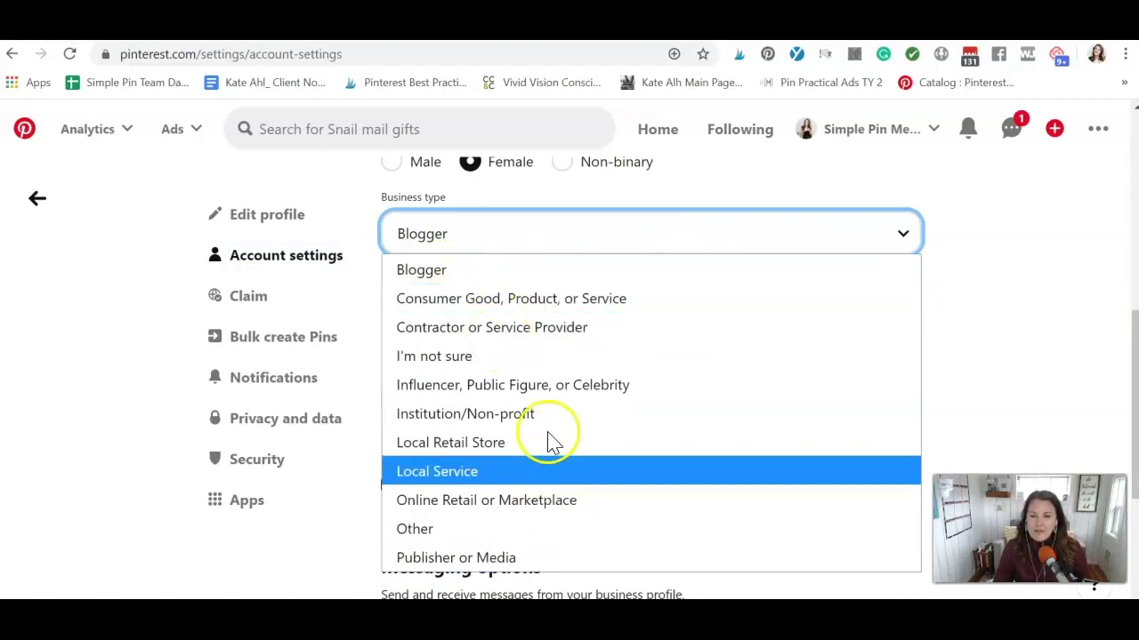
{"action": "left_click", "coordinate": [557, 333]}
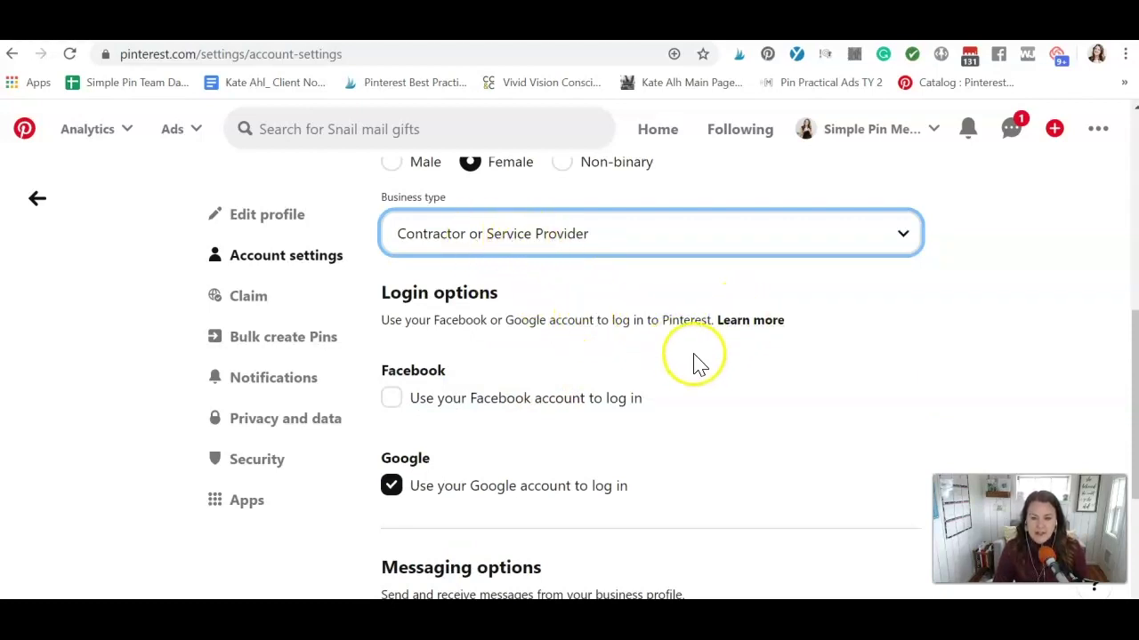
Go to the claimed website and accounts settings.
{"action": "scroll", "coordinate": [546, 353], "scroll_direction": "down", "scroll_amount": 2}
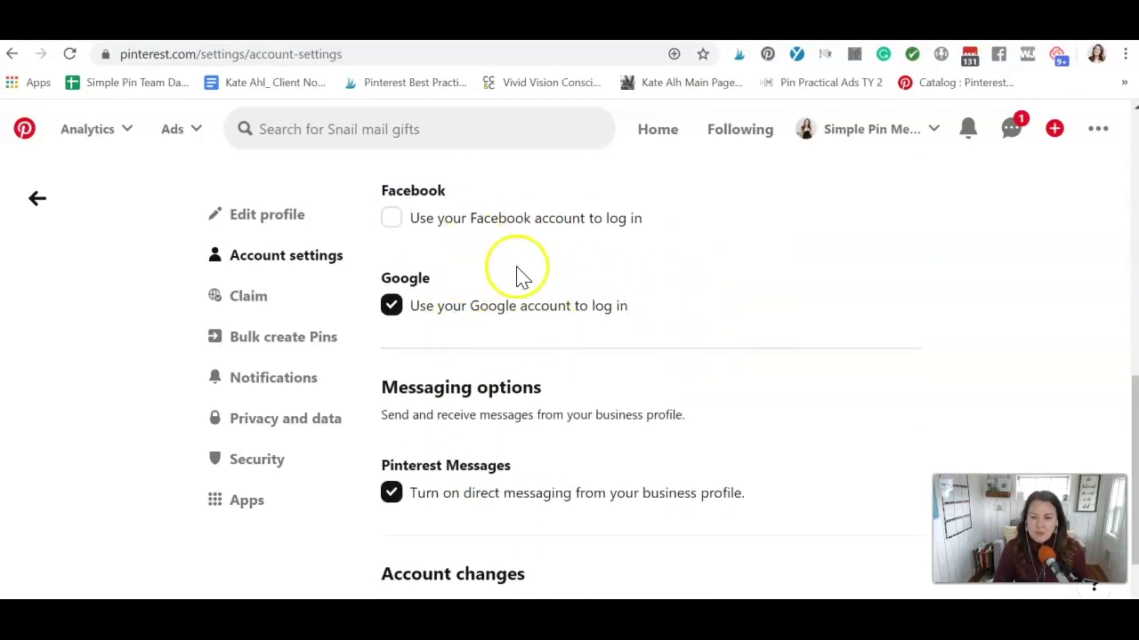
{"action": "scroll", "coordinate": [520, 275], "scroll_direction": "down", "scroll_amount": 1}
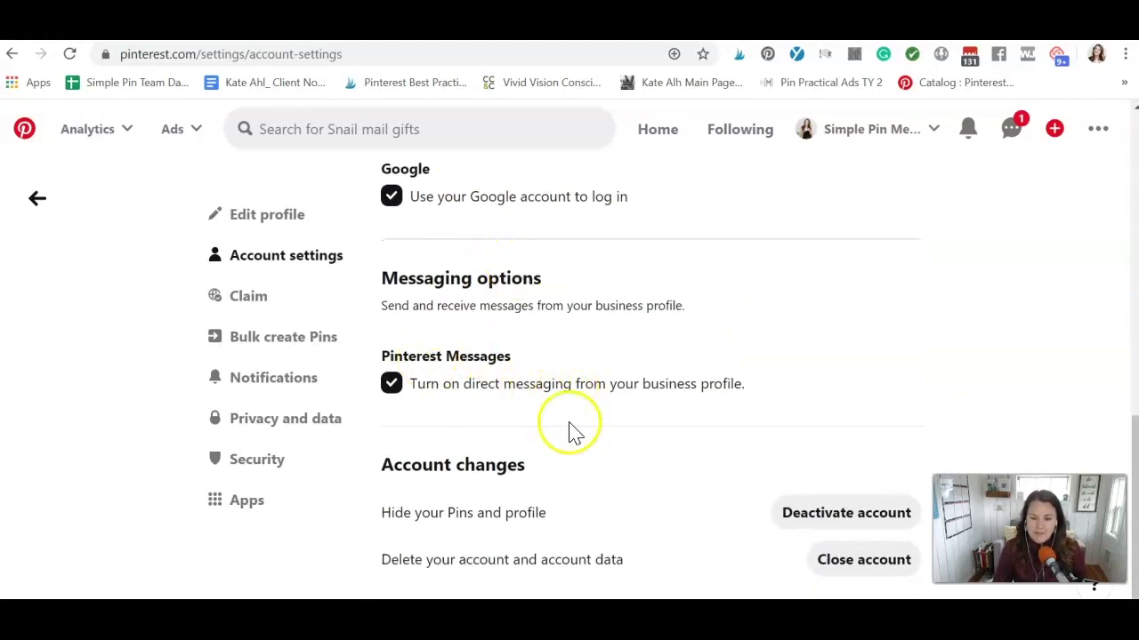
{"action": "left_click", "coordinate": [249, 303]}
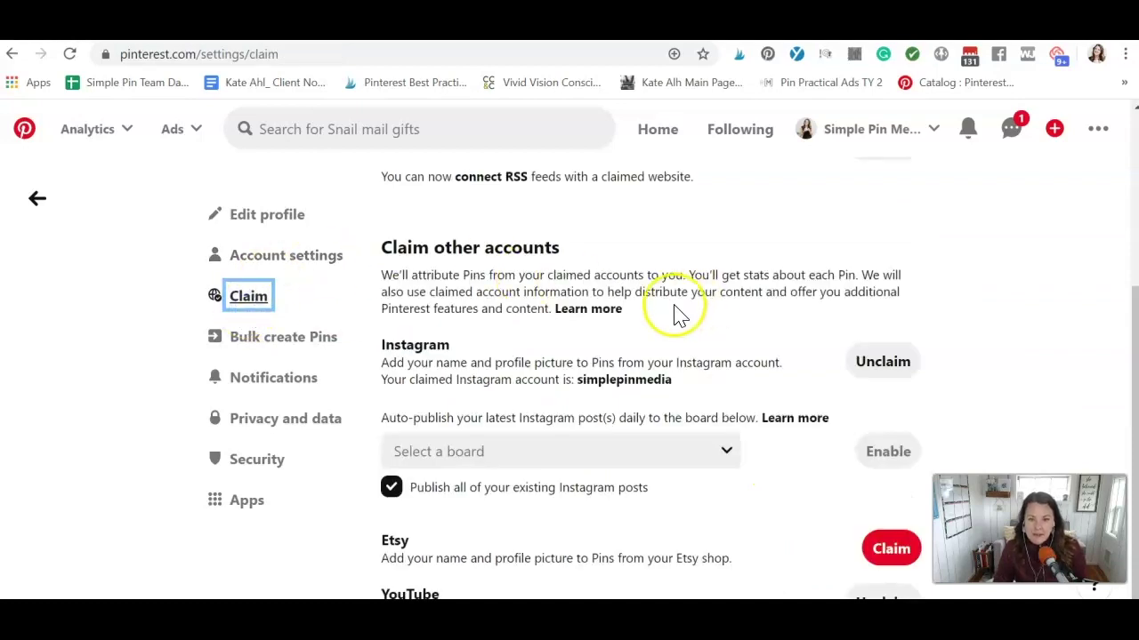
Start unclaiming simplepinmedia.com but cancel, keeping the website claimed.
{"action": "scroll", "coordinate": [676, 308], "scroll_direction": "up", "scroll_amount": 3}
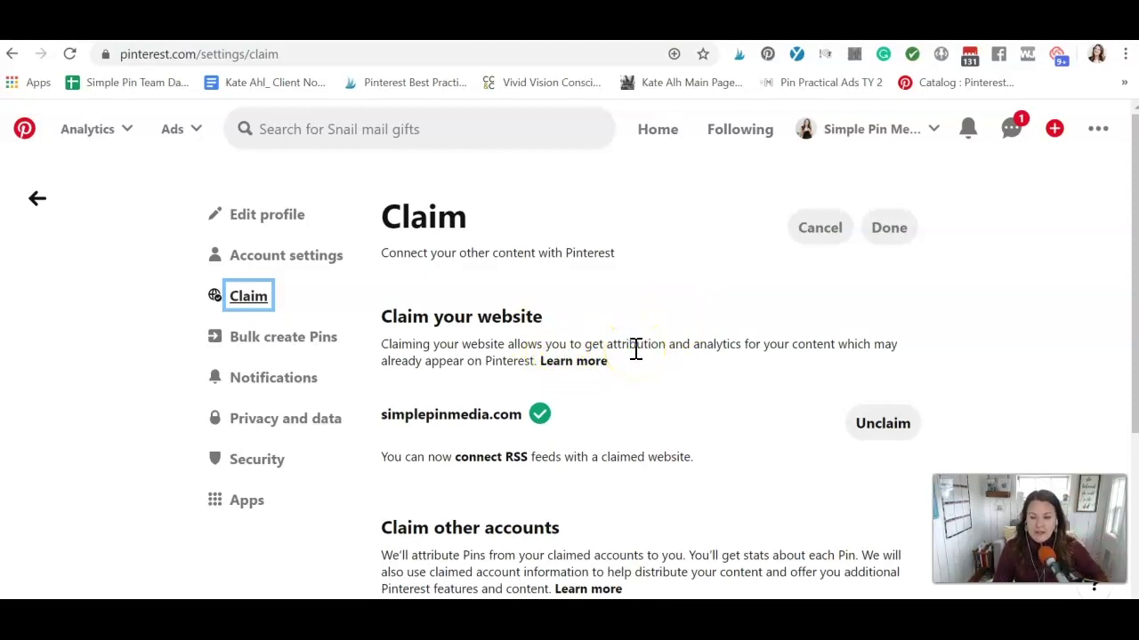
{"action": "scroll", "coordinate": [643, 372], "scroll_direction": "down", "scroll_amount": 1}
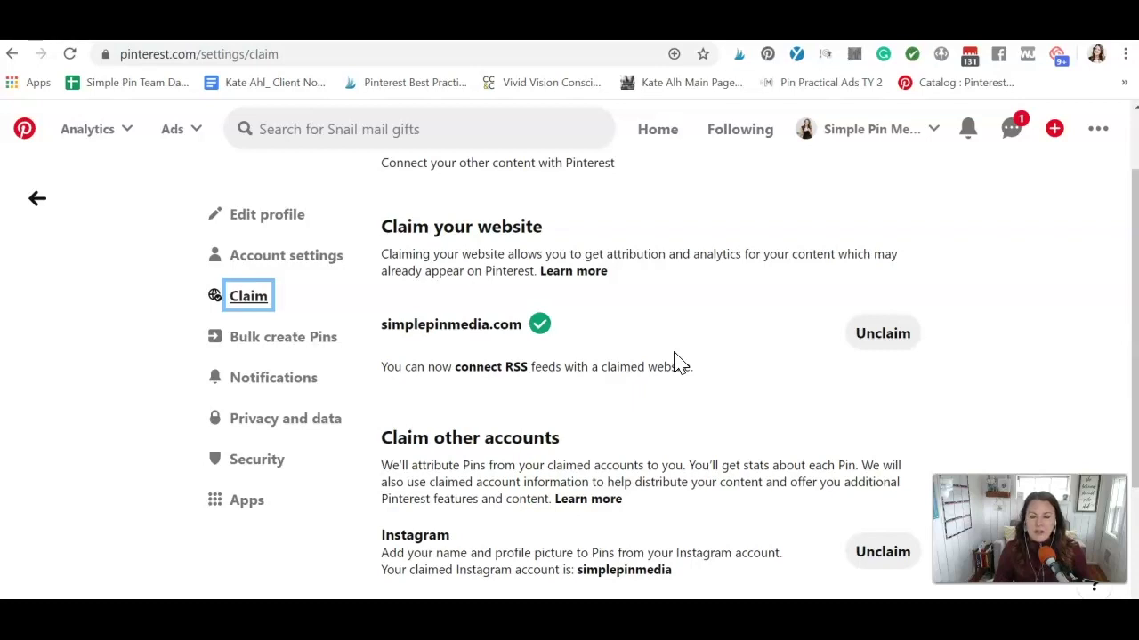
{"action": "left_click", "coordinate": [899, 338]}
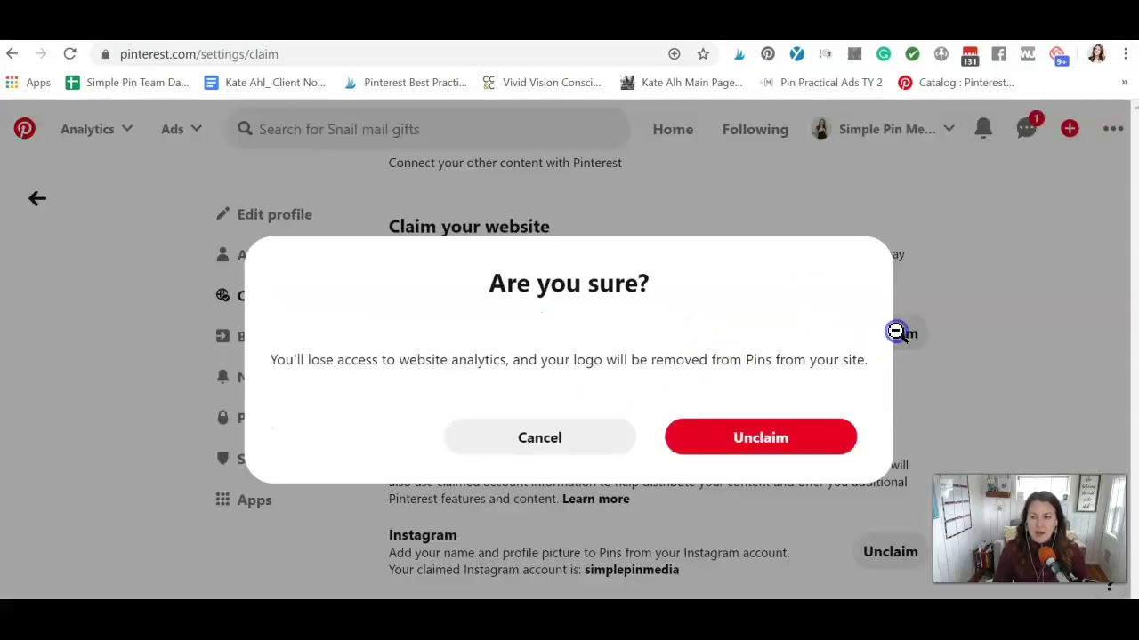
{"action": "left_click", "coordinate": [605, 444]}
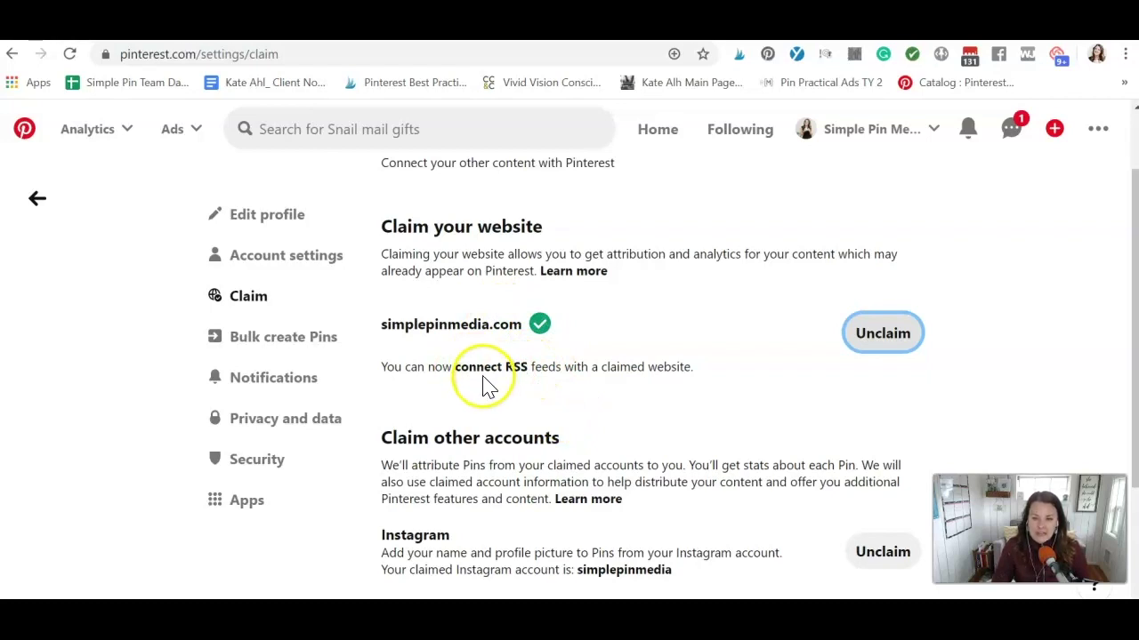
Delete the connected simplepinmedia.com RSS feed.
{"action": "left_click", "coordinate": [485, 373]}
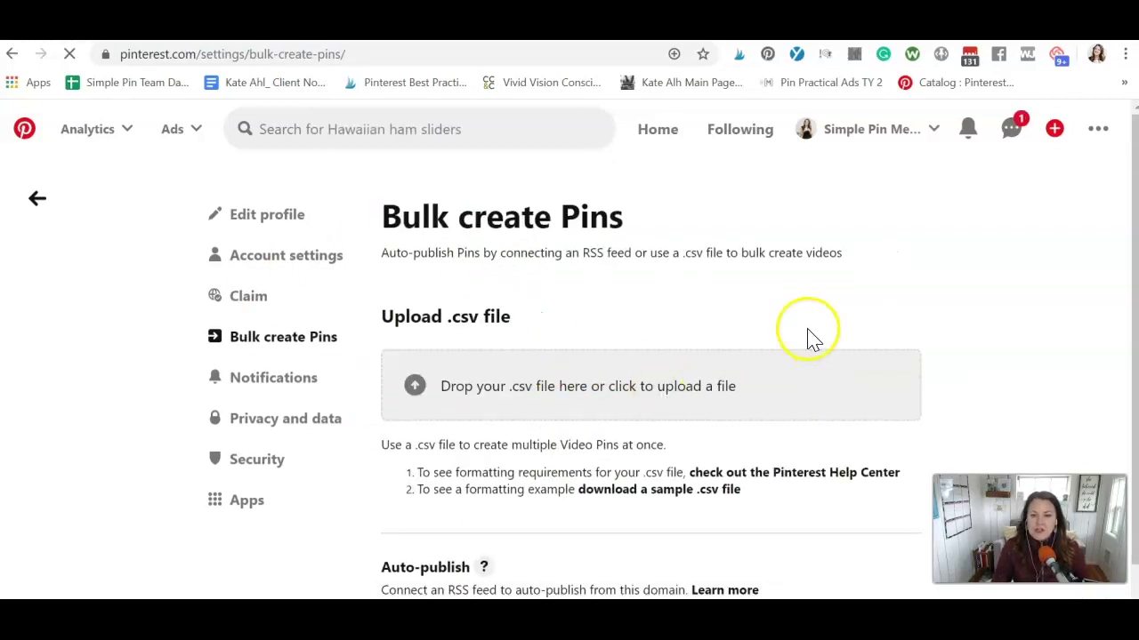
{"action": "scroll", "coordinate": [676, 330], "scroll_direction": "down", "scroll_amount": 2}
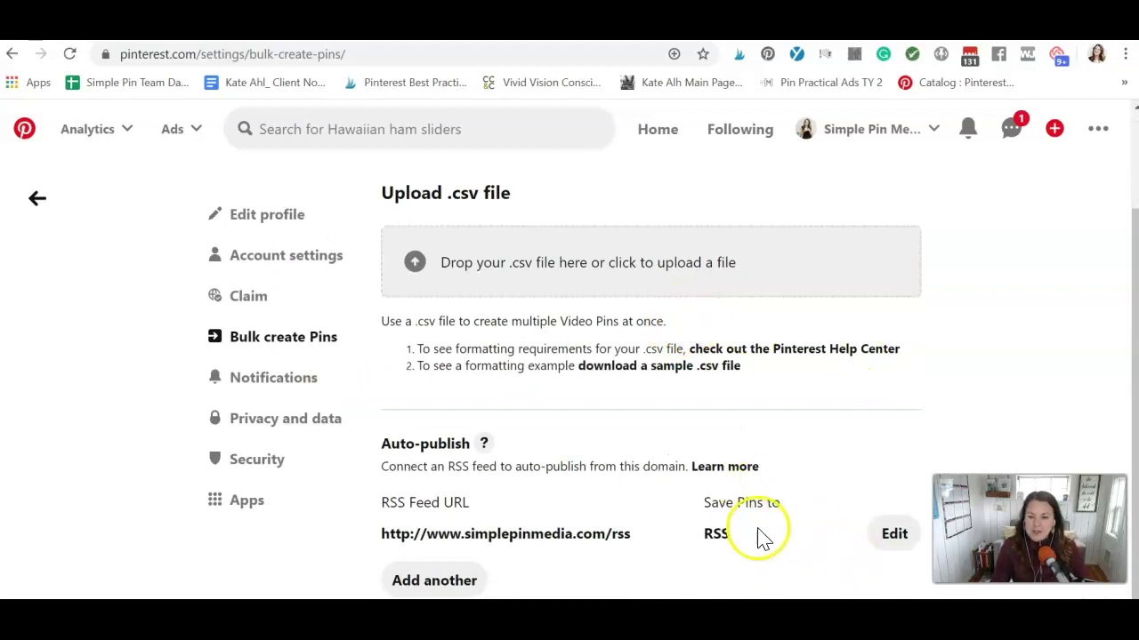
{"action": "left_click", "coordinate": [905, 542]}
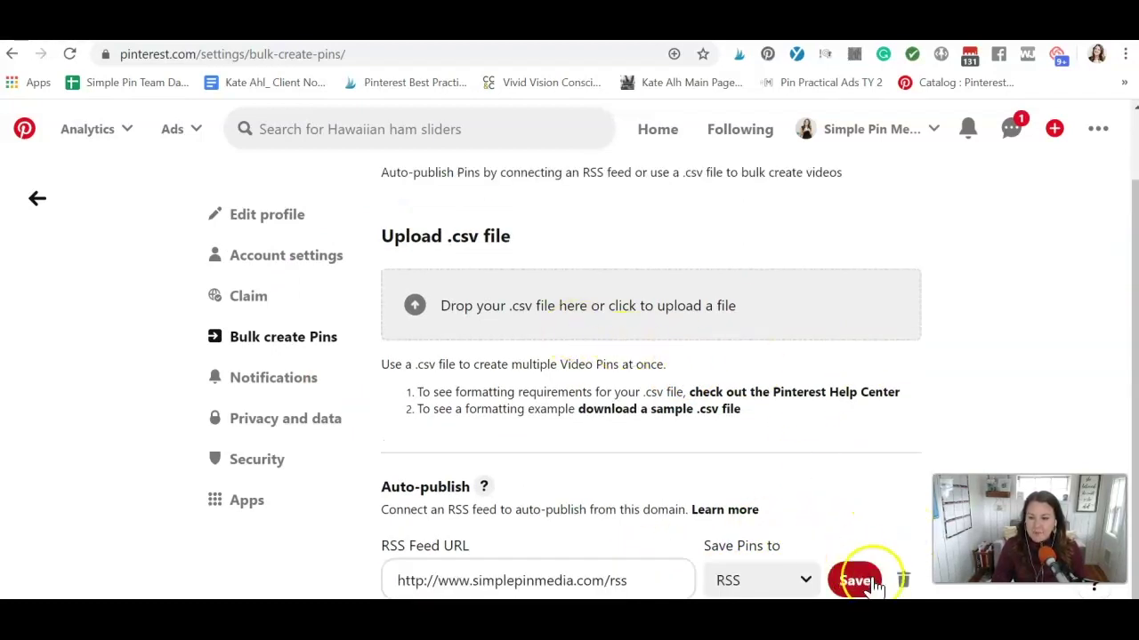
{"action": "left_click", "coordinate": [901, 583]}
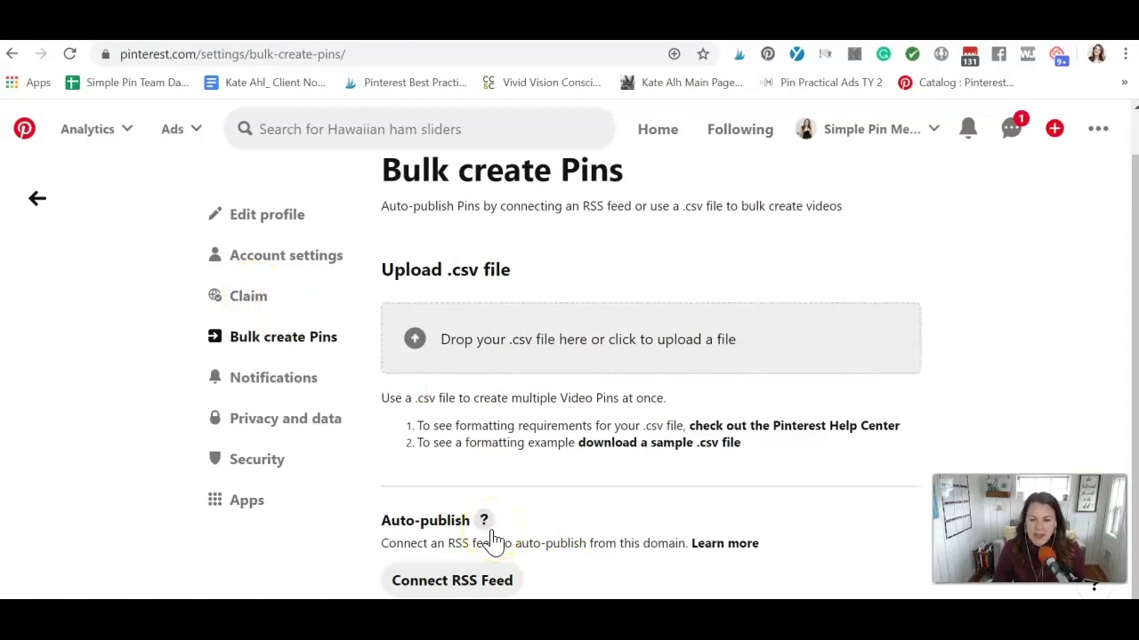
Try connecting a new RSS feed without choosing a board, then return to Claim settings.
{"action": "left_click", "coordinate": [499, 570]}
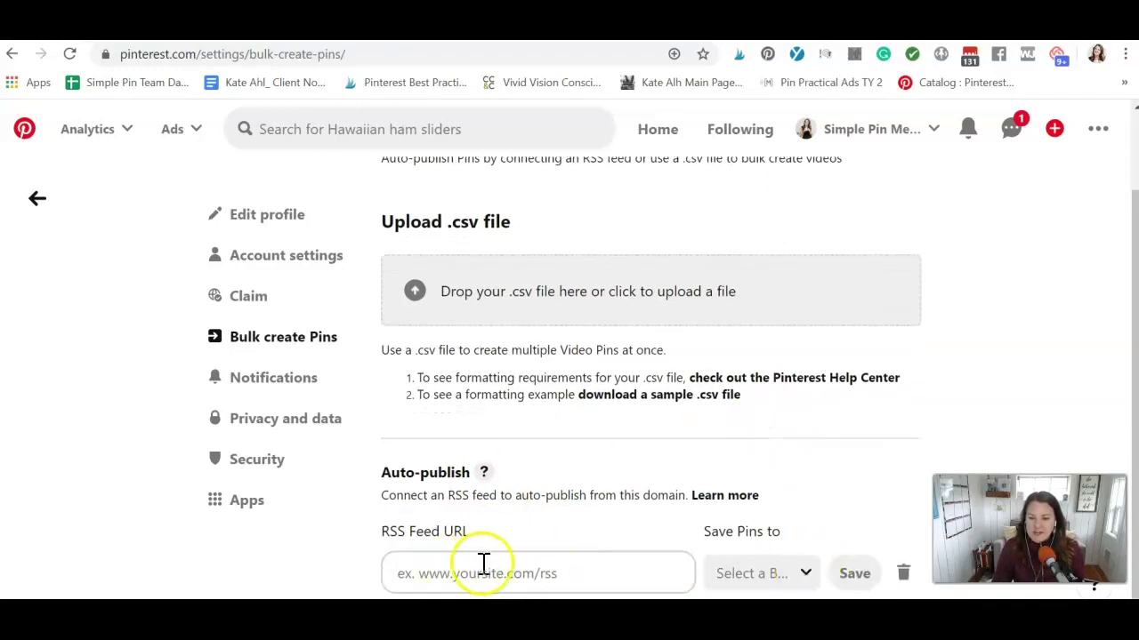
{"action": "left_click", "coordinate": [756, 578]}
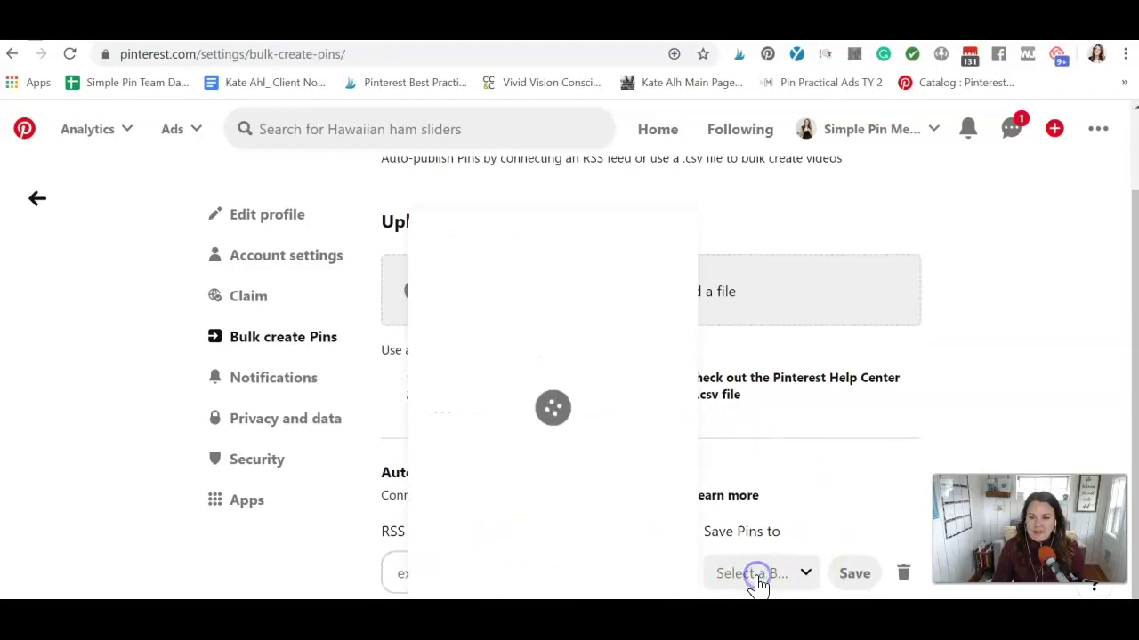
{"action": "left_click", "coordinate": [805, 498]}
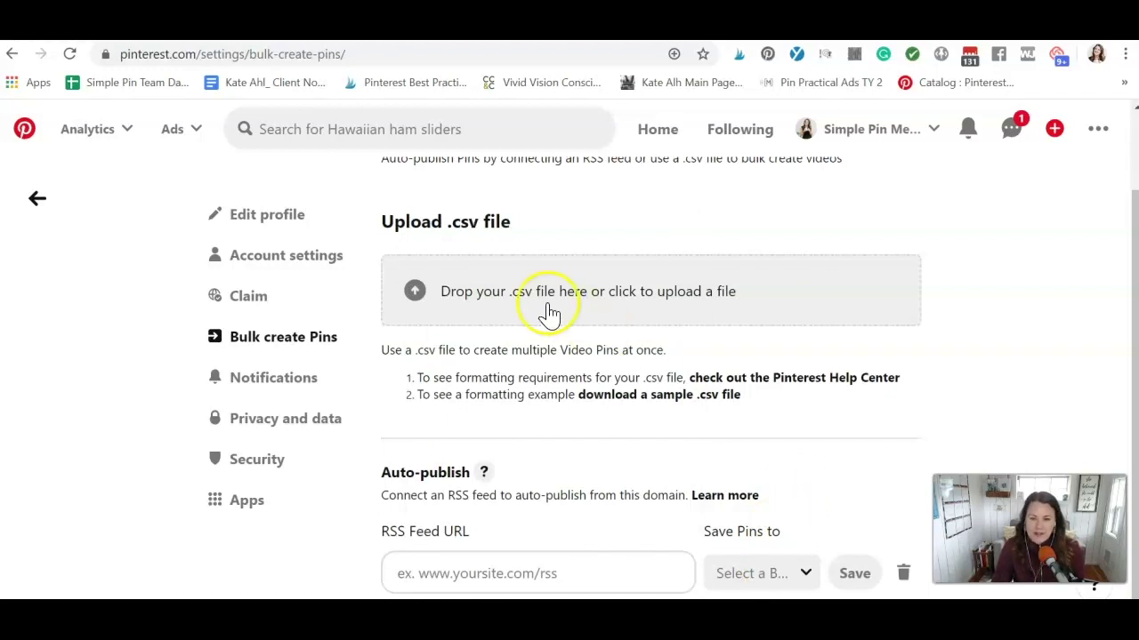
{"action": "left_click", "coordinate": [265, 299]}
{"action": "scroll", "coordinate": [622, 306], "scroll_direction": "down", "scroll_amount": 2}
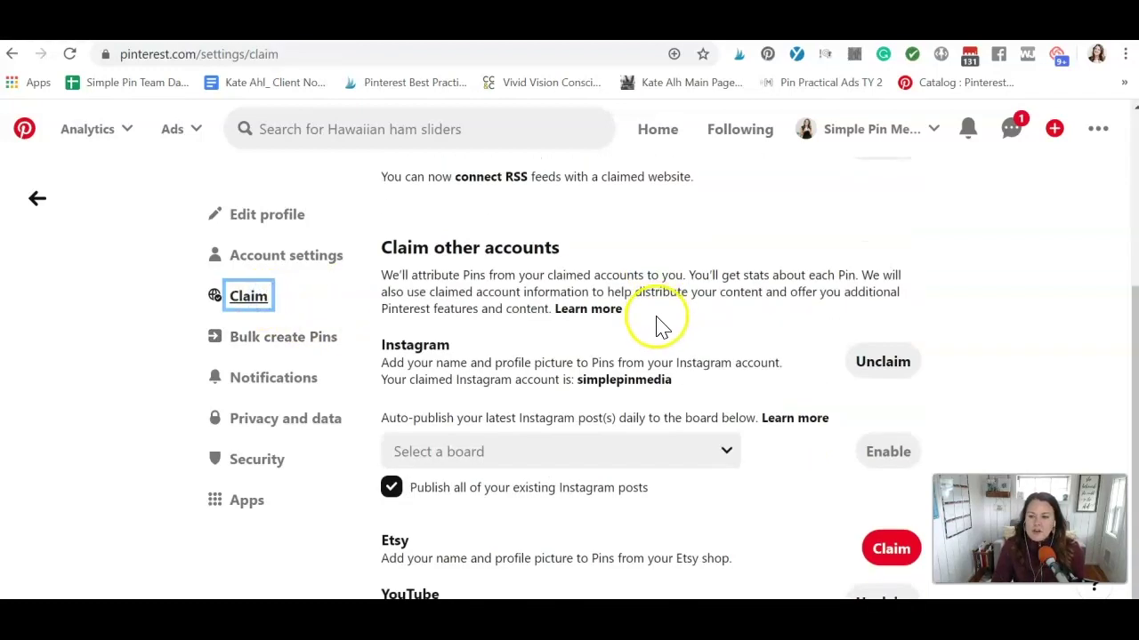
Create a new board 'Pinterest Marketing Inspiration' as the Instagram auto-publish target.
{"action": "left_click", "coordinate": [733, 454]}
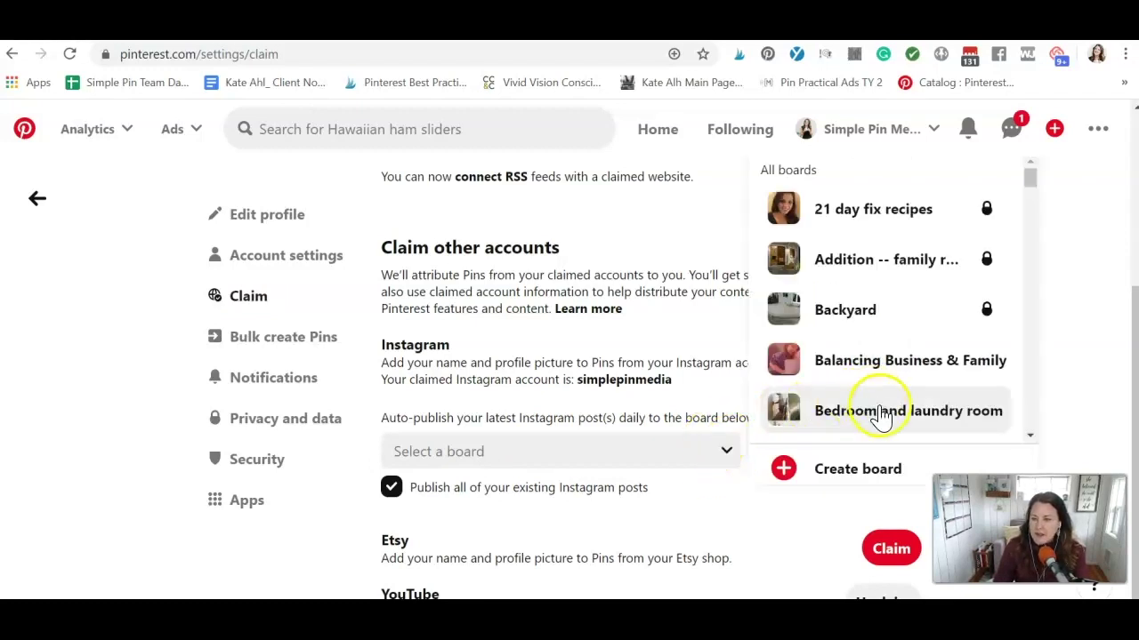
{"action": "left_click", "coordinate": [859, 469]}
{"action": "left_click", "coordinate": [546, 300]}
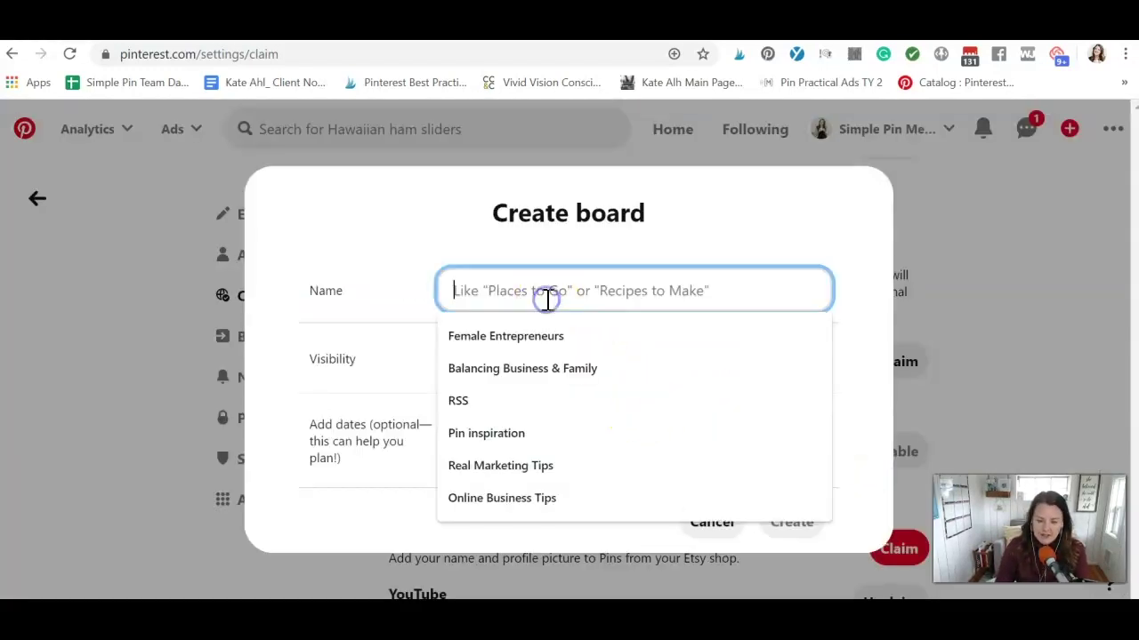
{"action": "type", "text": "Pinterest Marketing Inspiration"}
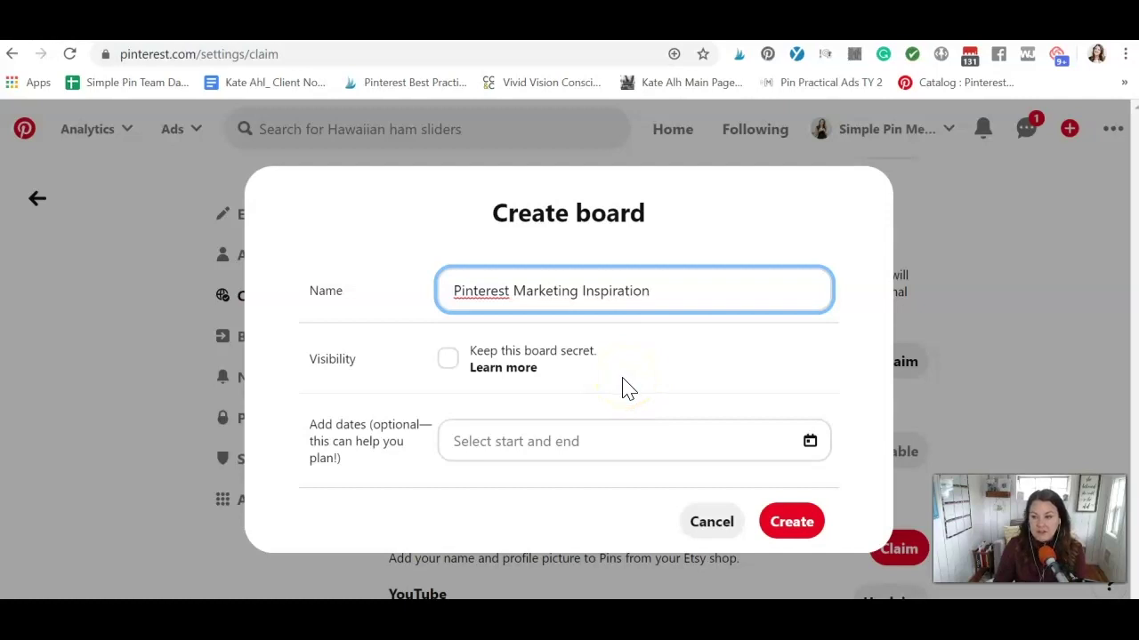
{"action": "left_click", "coordinate": [811, 521]}
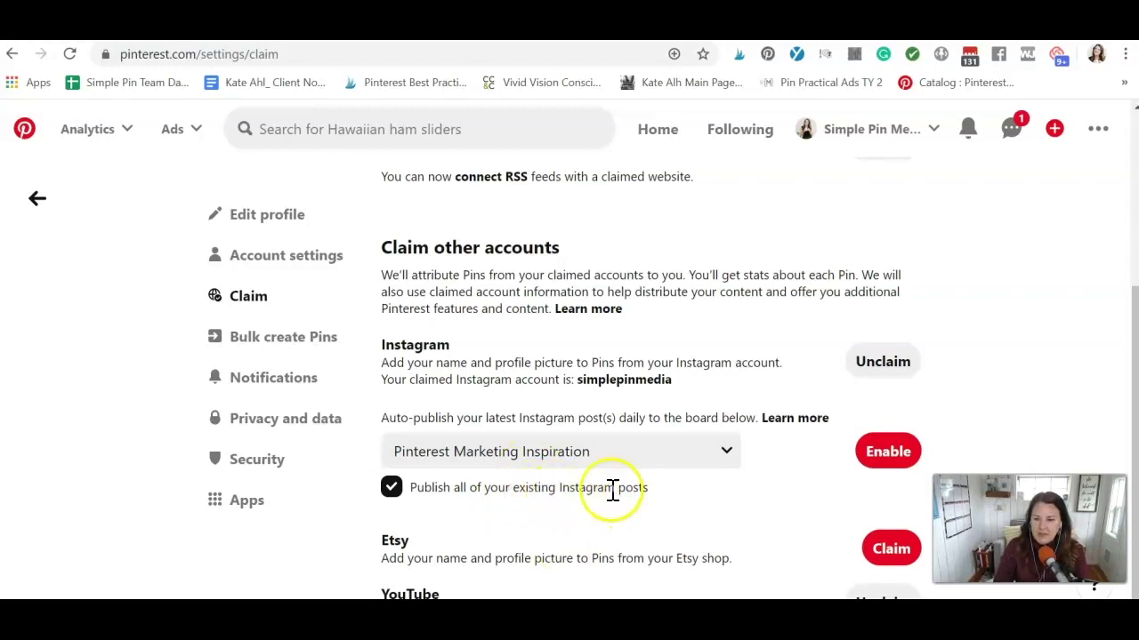
Enable Instagram auto-publishing of new posts only to Pinterest Marketing Inspiration, then open that board.
{"action": "left_click", "coordinate": [394, 491]}
{"action": "left_click", "coordinate": [889, 451]}
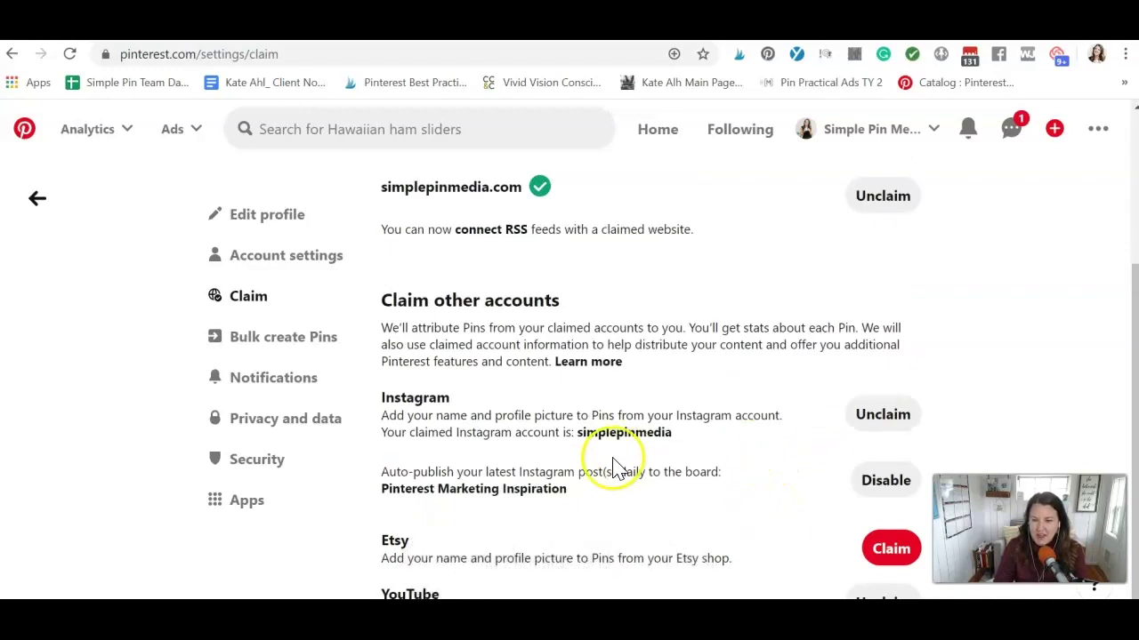
{"action": "left_click", "coordinate": [524, 490]}
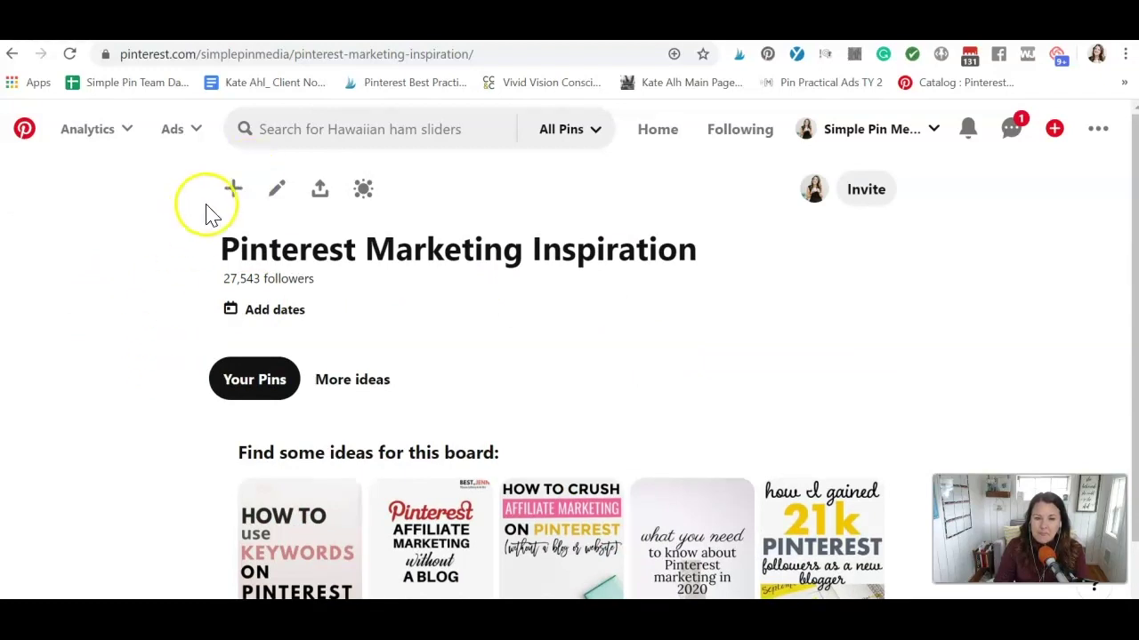
Open the Edit your board dialog for Pinterest Marketing Inspiration.
{"action": "left_click", "coordinate": [280, 194]}
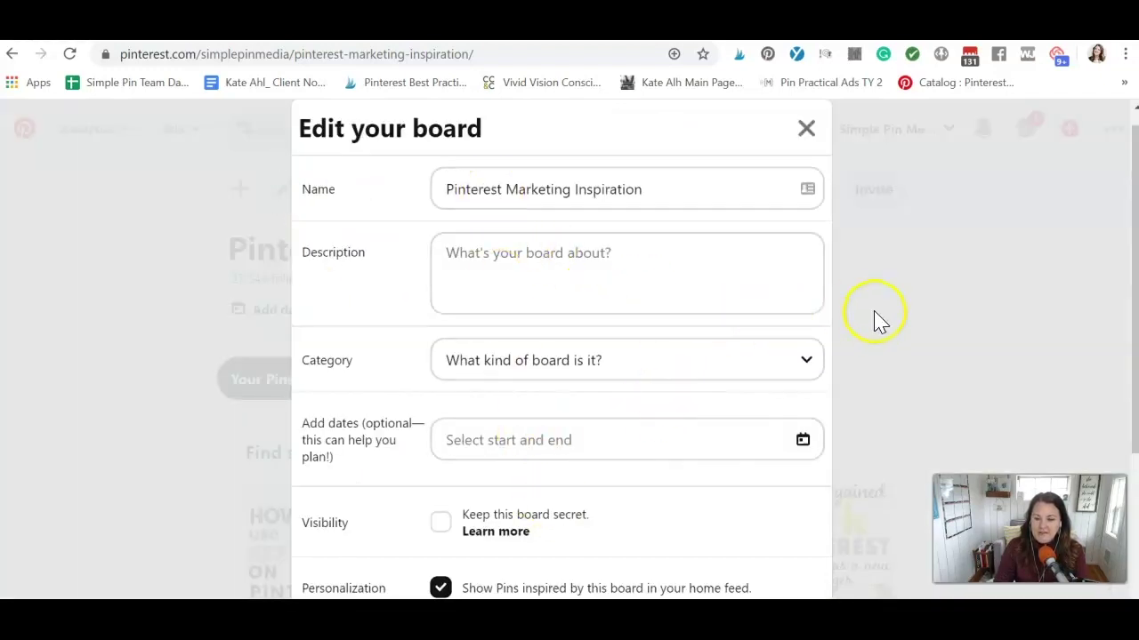
Close the board editor, return to Claim settings and unclaim the YouTube account.
{"action": "left_click", "coordinate": [806, 130]}
{"action": "left_click", "coordinate": [13, 54]}
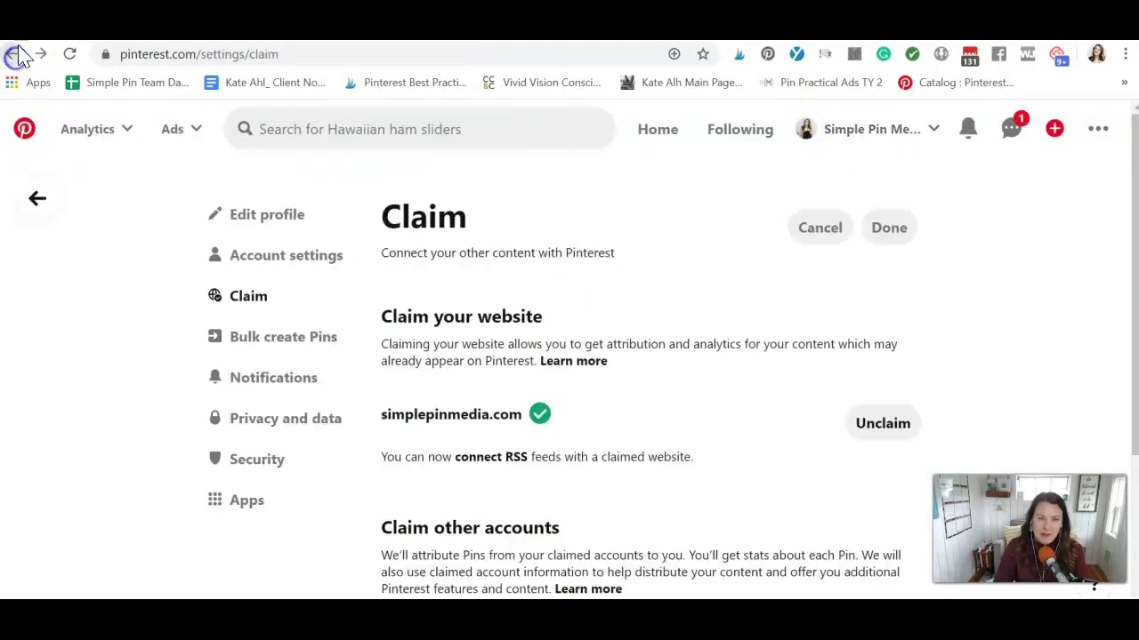
{"action": "scroll", "coordinate": [723, 375], "scroll_direction": "down", "scroll_amount": 3}
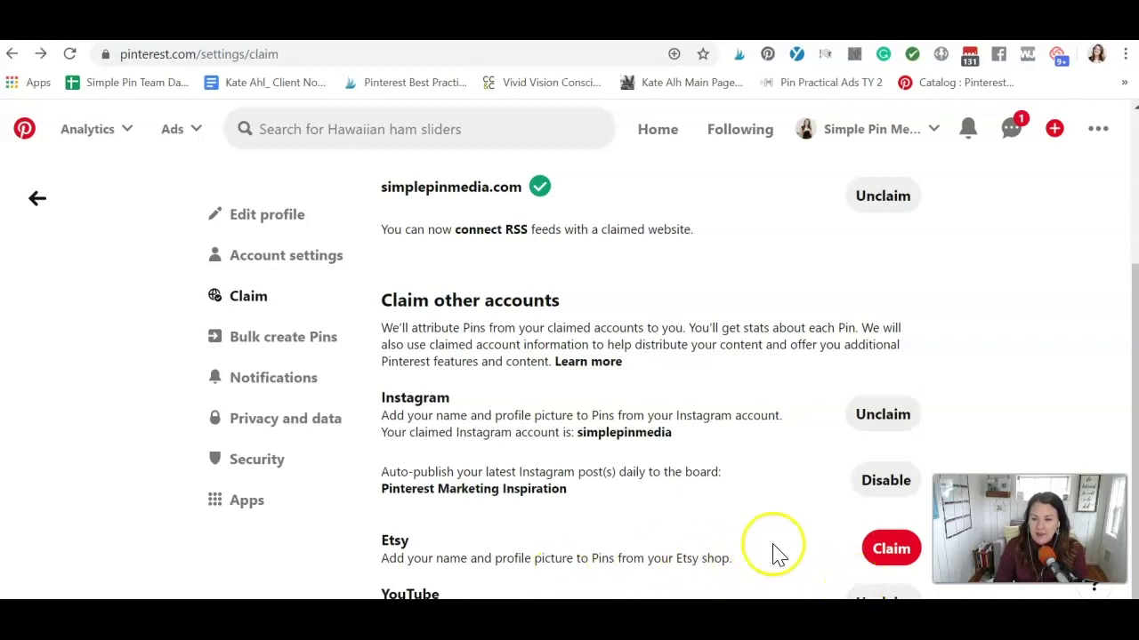
{"action": "left_click", "coordinate": [867, 596]}
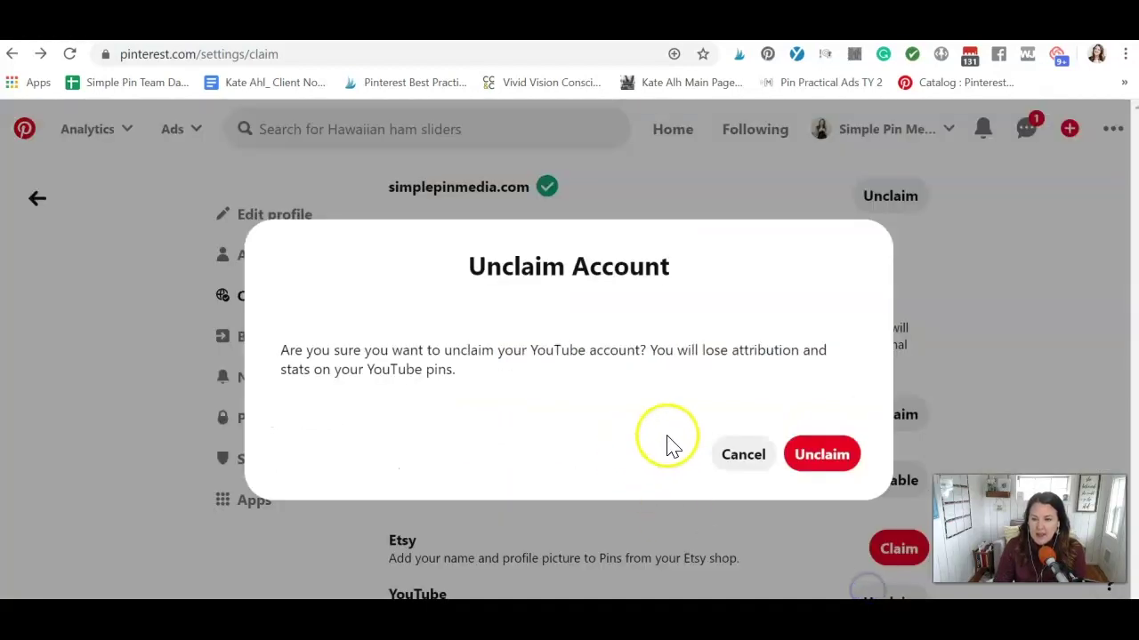
{"action": "left_click", "coordinate": [797, 452]}
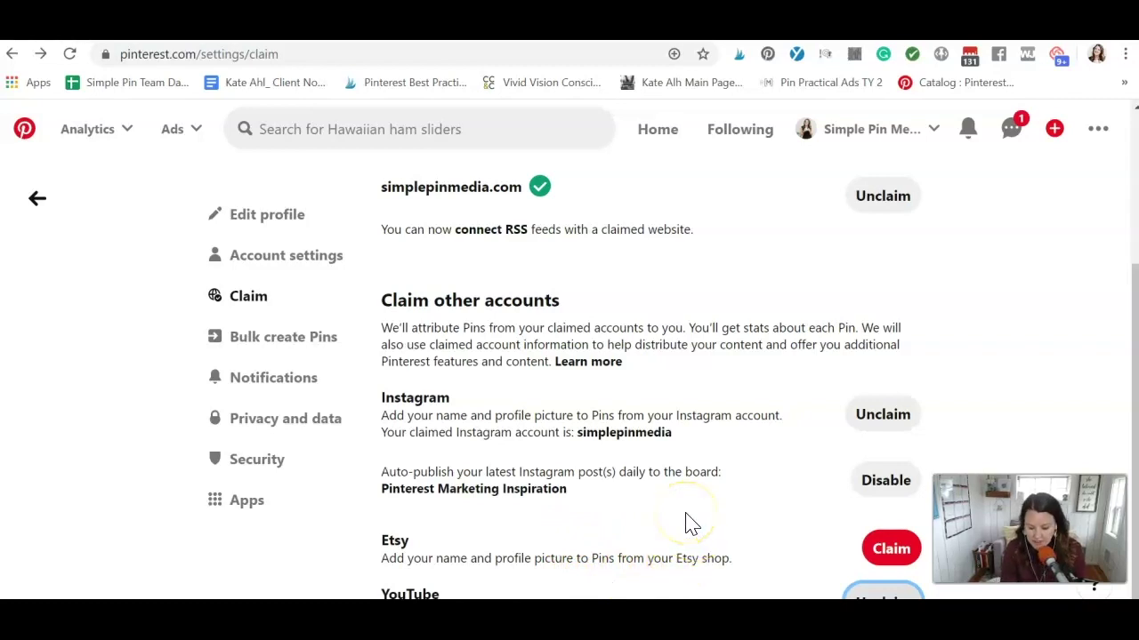
Set the page zoom to 90% and go to the Bulk create Pins settings.
{"action": "key", "text": "ctrl+minus"}
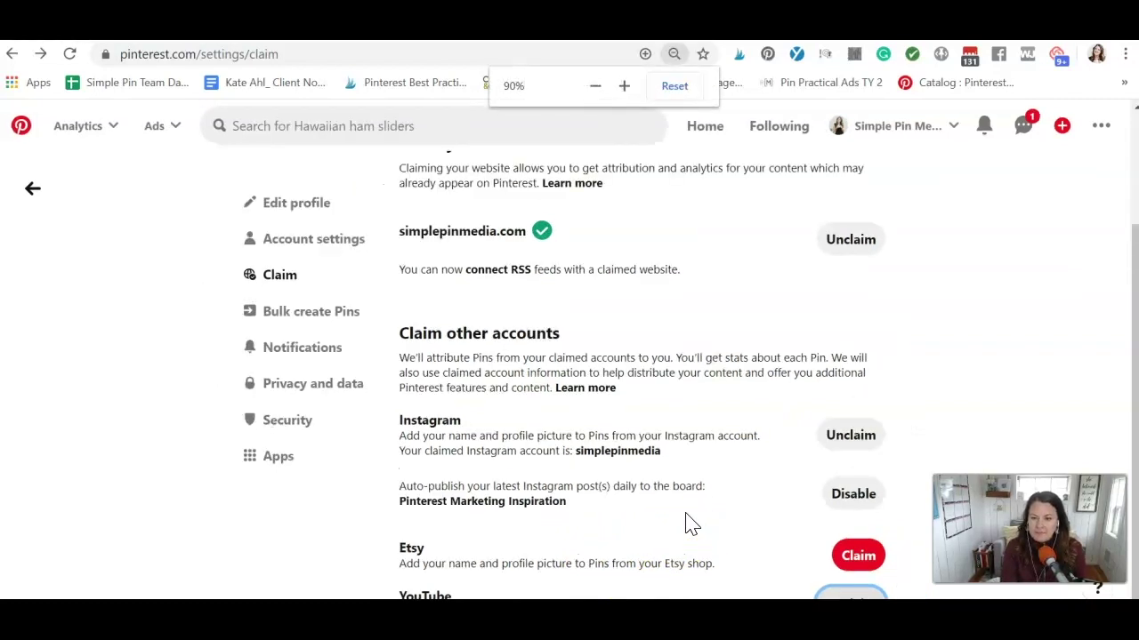
{"action": "key", "text": "ctrl+minus"}
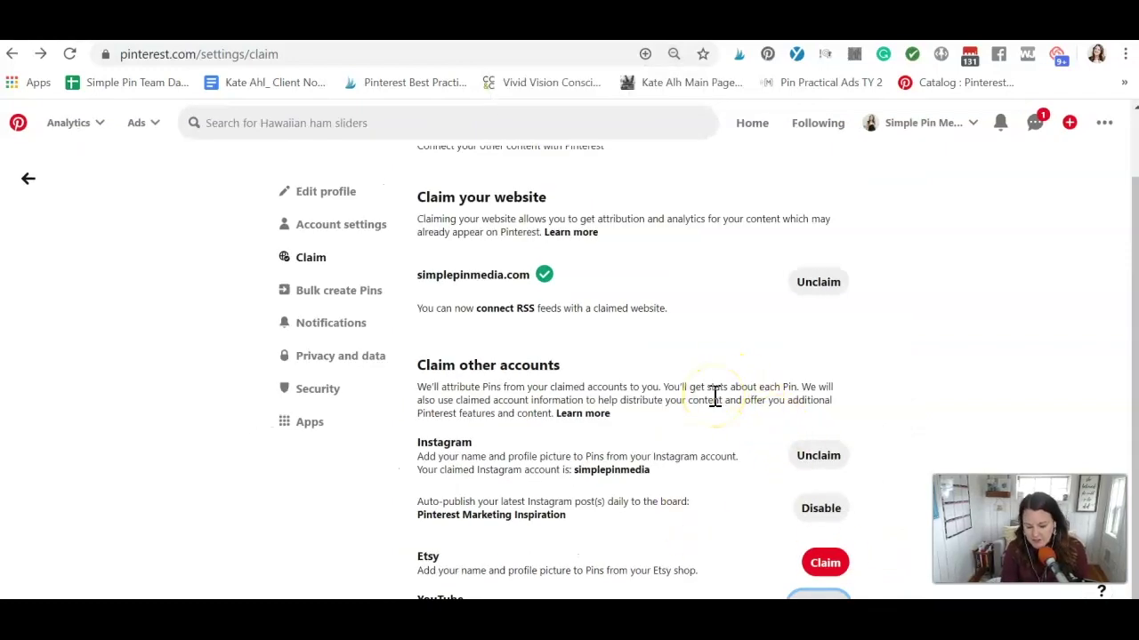
{"action": "key", "text": "ctrl+plus"}
{"action": "key", "text": "ctrl+plus"}
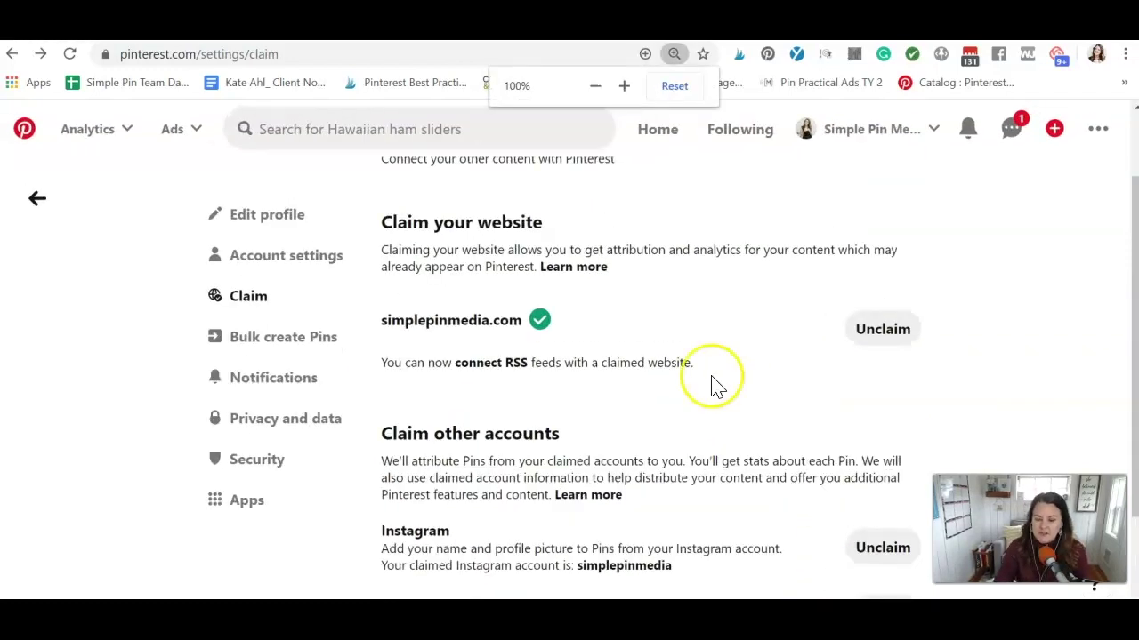
{"action": "scroll", "coordinate": [685, 485], "scroll_direction": "down", "scroll_amount": 2}
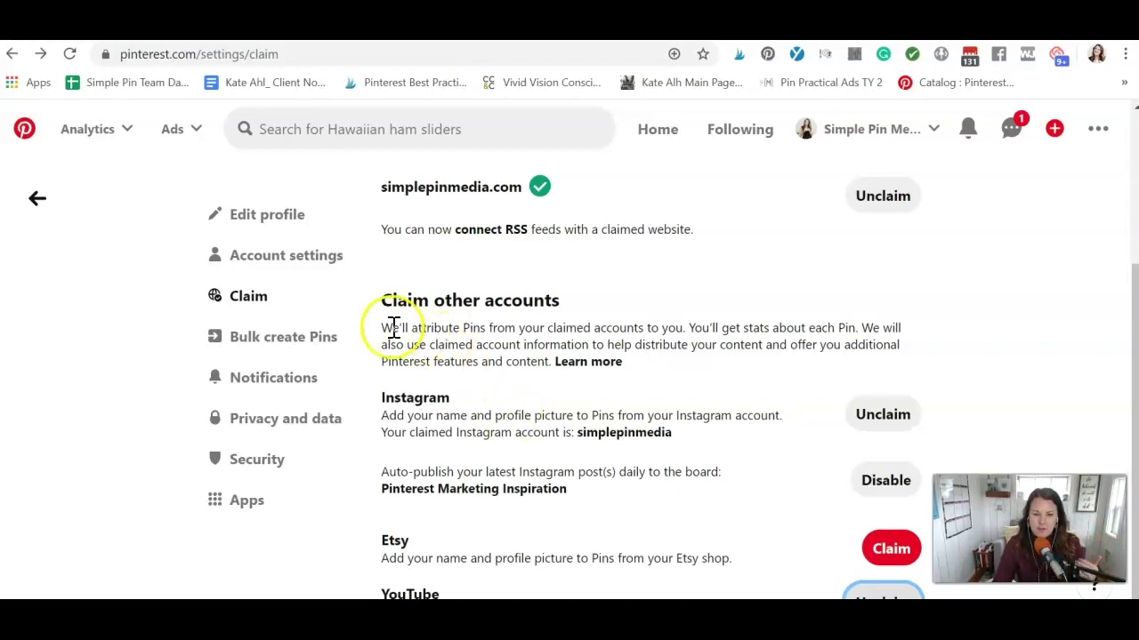
{"action": "left_click", "coordinate": [302, 340]}
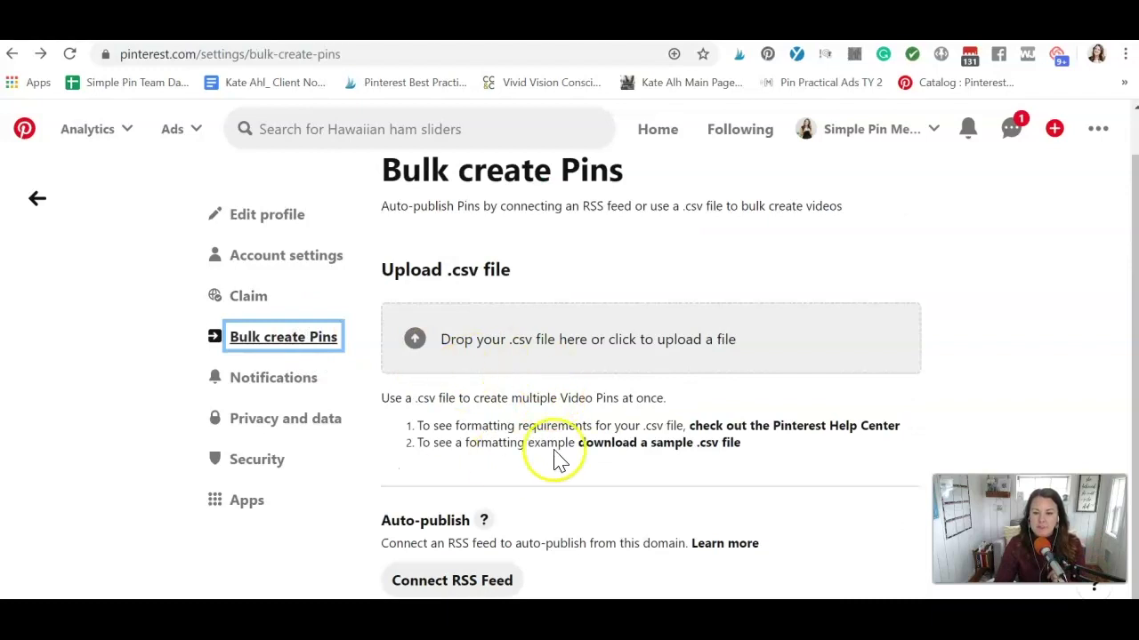
In Notifications, glance at the Updates panel and expand the By email choices, then open Privacy and data.
{"action": "left_click", "coordinate": [299, 380]}
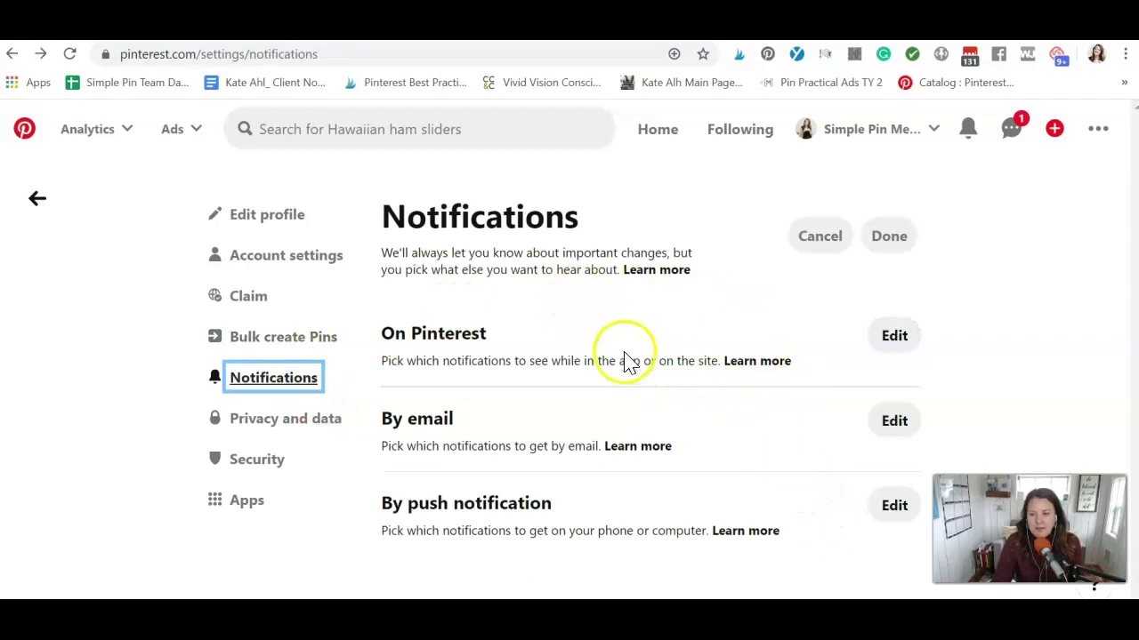
{"action": "left_click", "coordinate": [966, 133]}
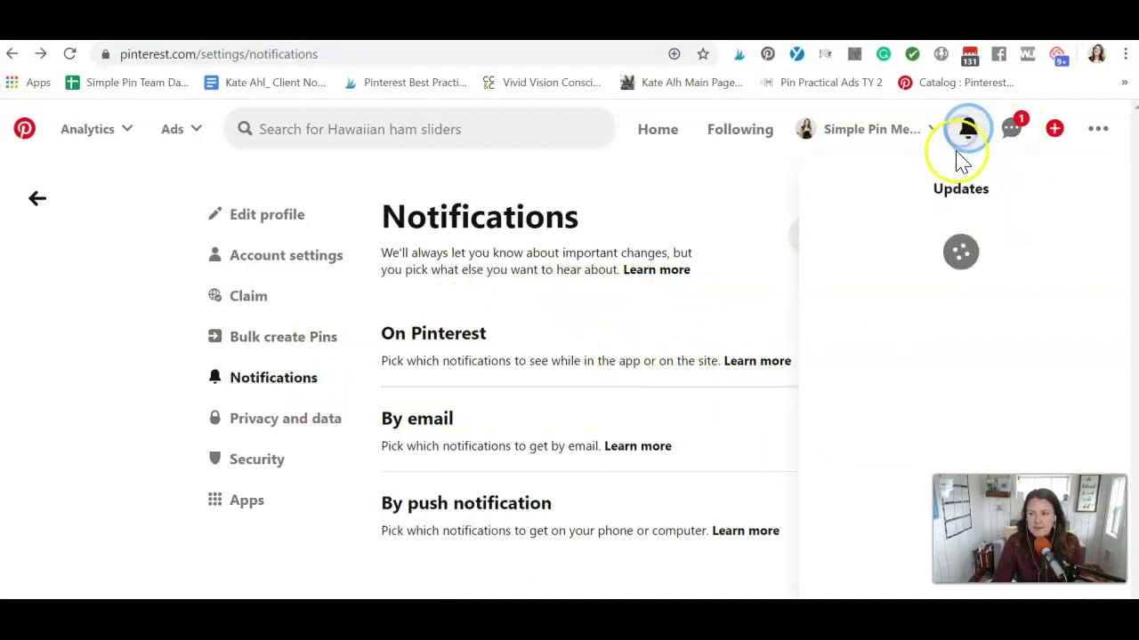
{"action": "left_click", "coordinate": [723, 327]}
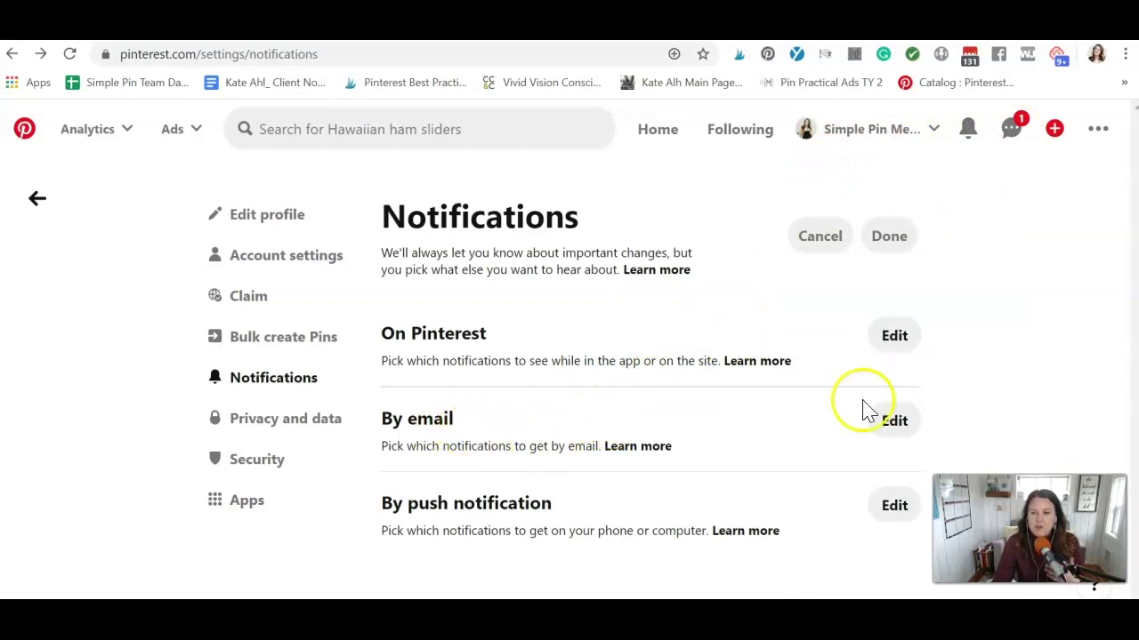
{"action": "left_click", "coordinate": [898, 424]}
{"action": "scroll", "coordinate": [607, 380], "scroll_direction": "down", "scroll_amount": 10}
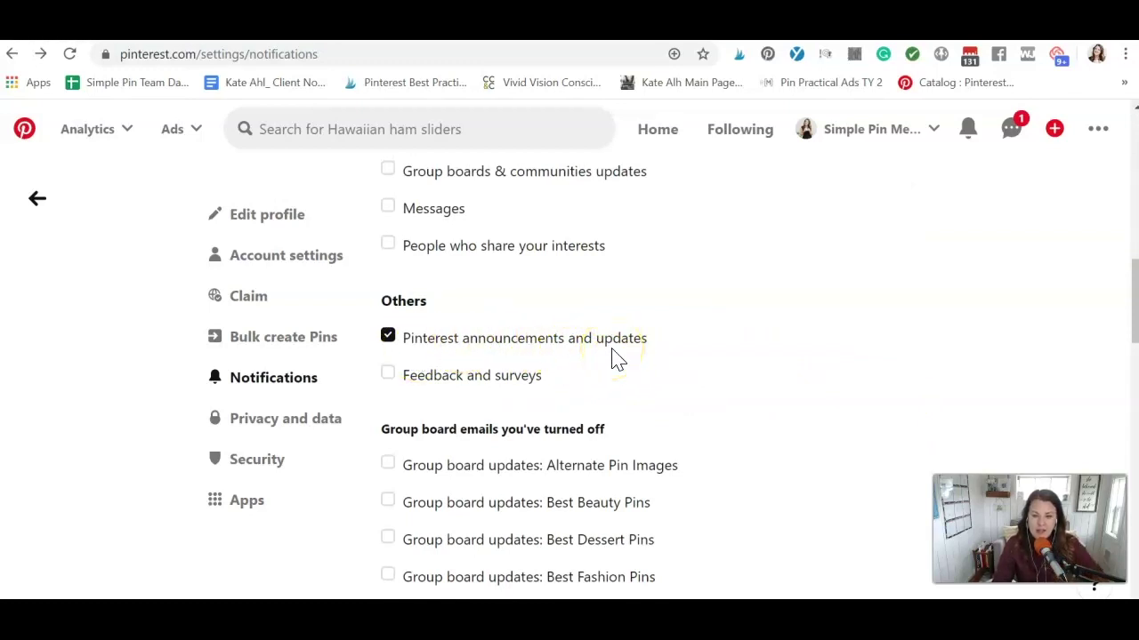
{"action": "left_click", "coordinate": [300, 420]}
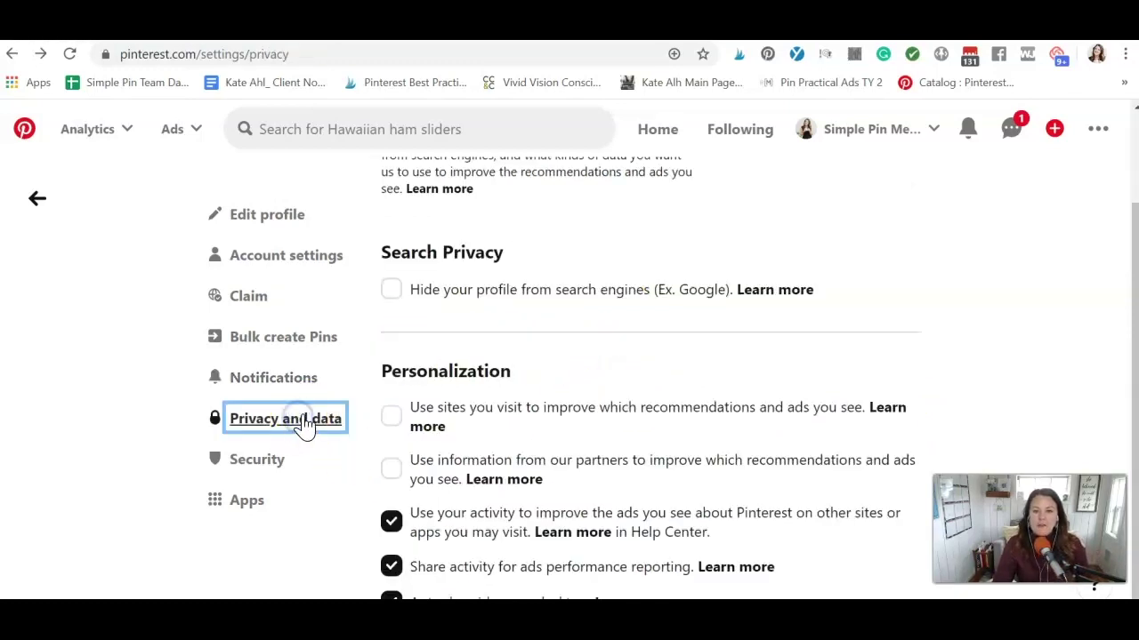
Review privacy and personalization options, then show the active login sessions under Security.
{"action": "scroll", "coordinate": [667, 433], "scroll_direction": "up", "scroll_amount": 2}
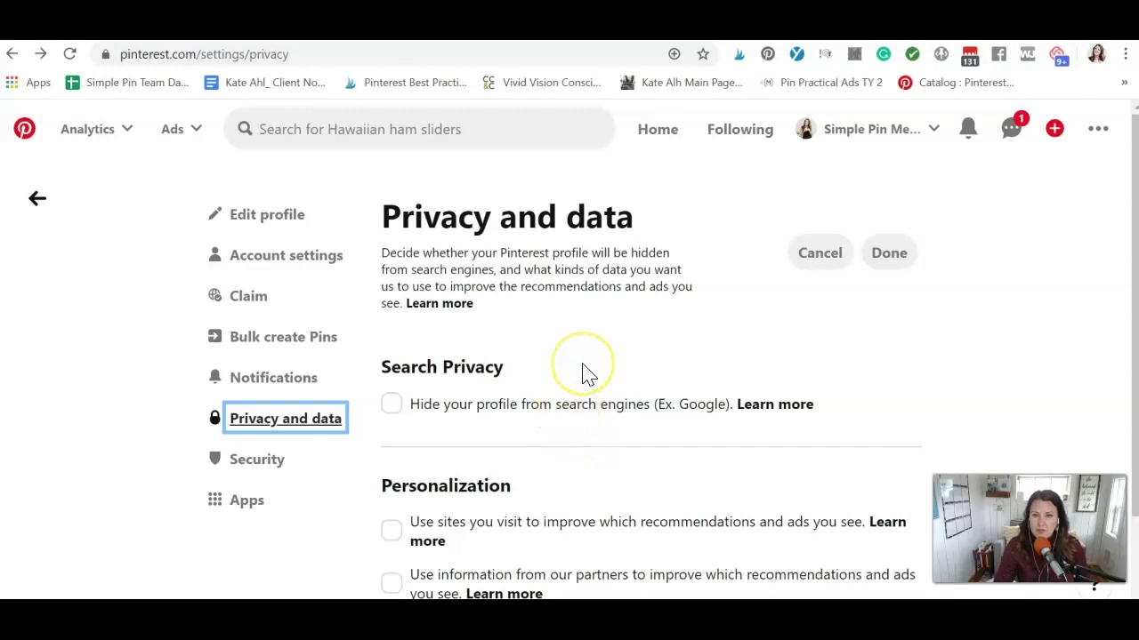
{"action": "scroll", "coordinate": [587, 373], "scroll_direction": "down", "scroll_amount": 1}
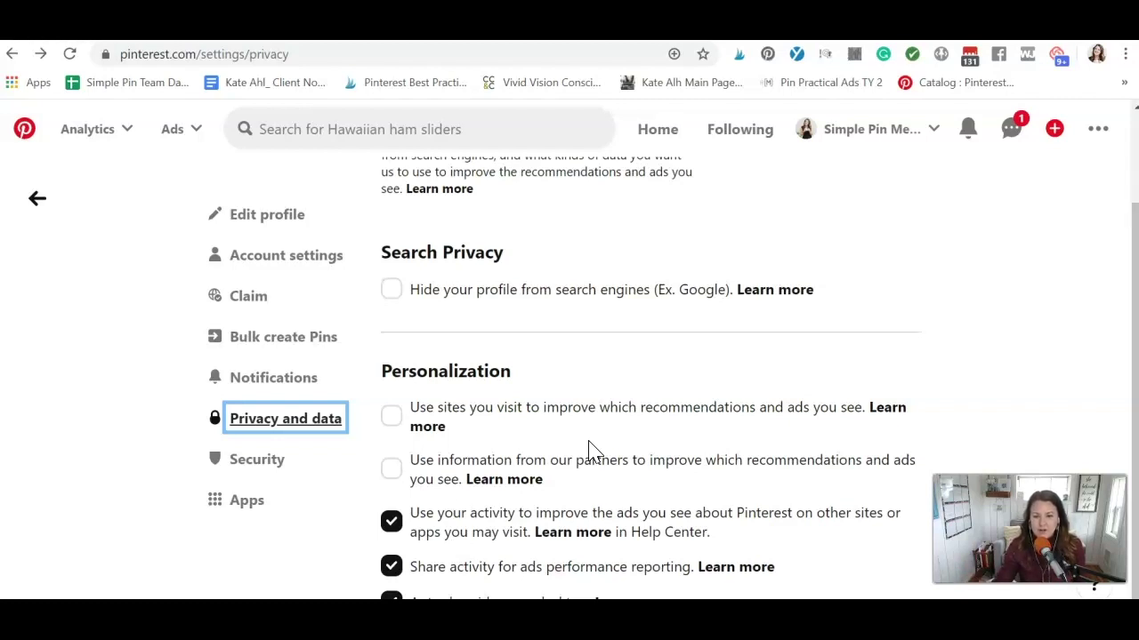
{"action": "left_click", "coordinate": [246, 462]}
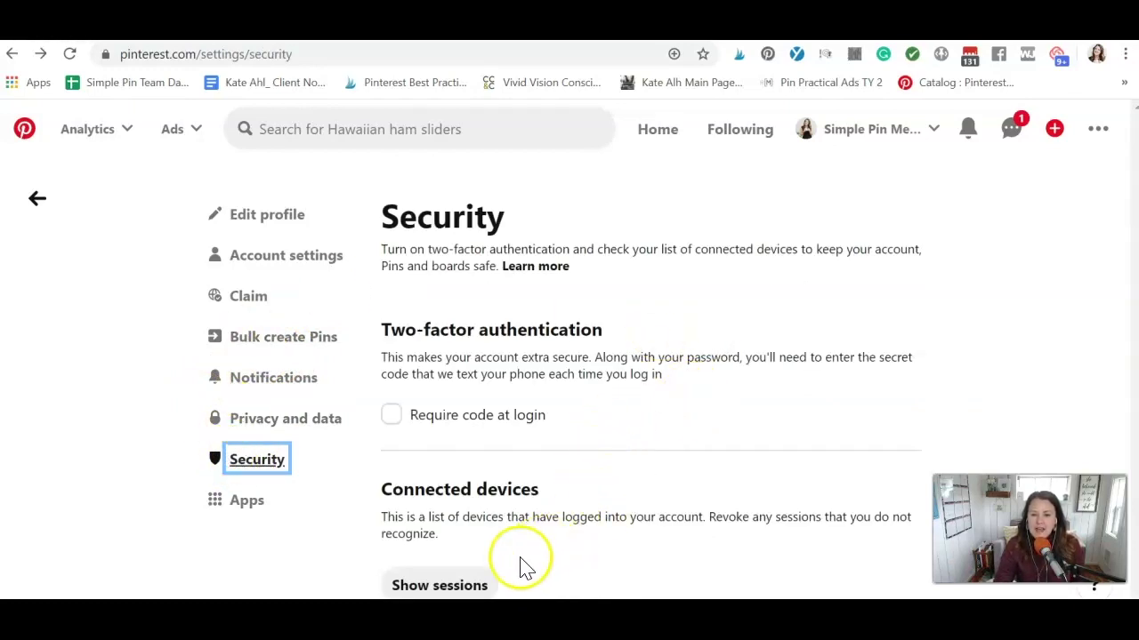
{"action": "left_click", "coordinate": [466, 579]}
Scroll through the connected devices' login sessions, showing access times, locations and device types.
{"action": "scroll", "coordinate": [623, 374], "scroll_direction": "down", "scroll_amount": 3}
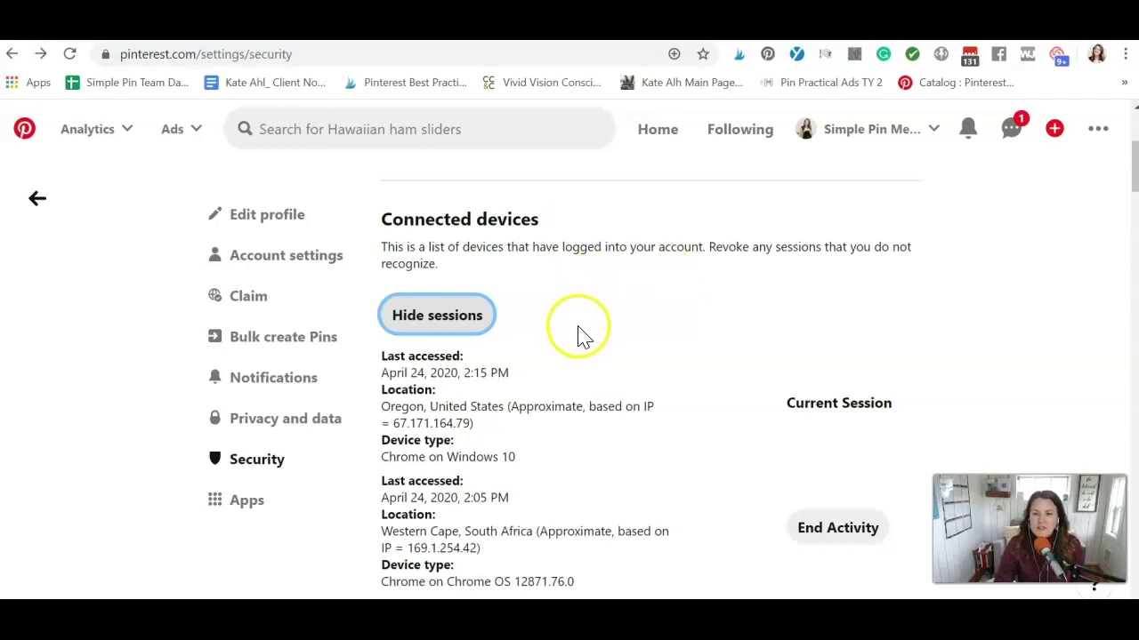
{"action": "scroll", "coordinate": [577, 330], "scroll_direction": "down", "scroll_amount": 1}
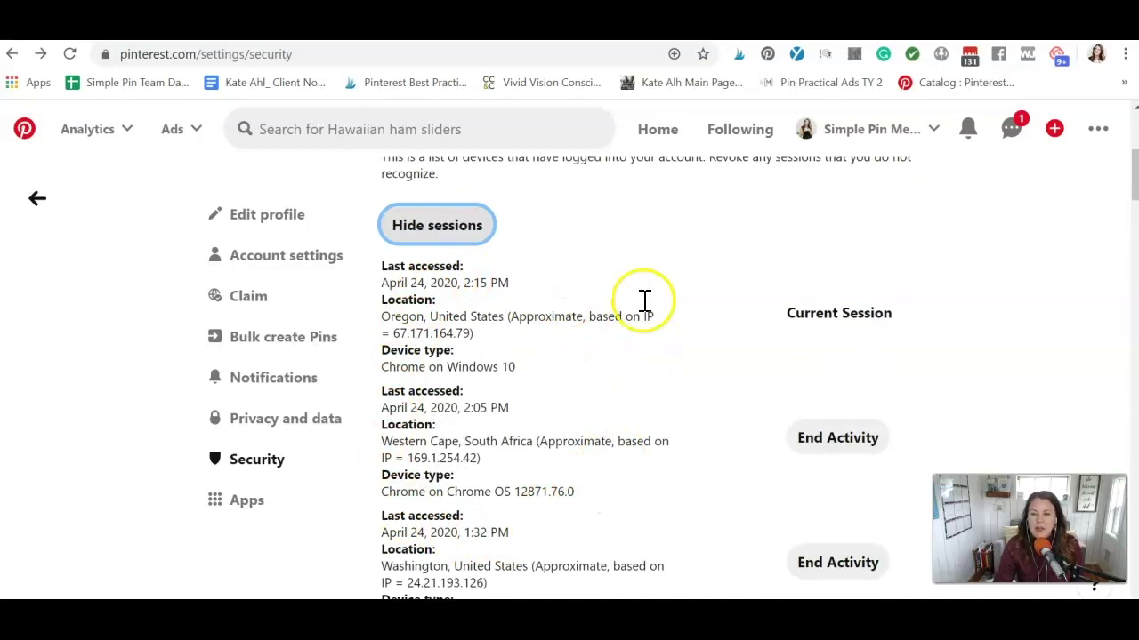
{"action": "scroll", "coordinate": [608, 274], "scroll_direction": "down", "scroll_amount": 1}
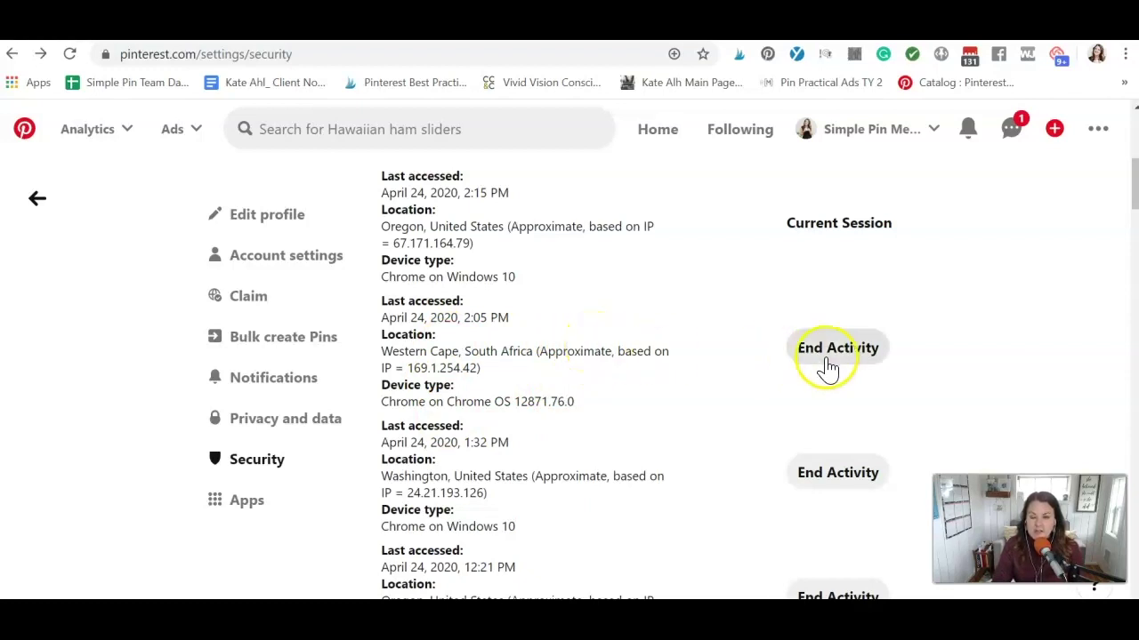
{"action": "scroll", "coordinate": [592, 348], "scroll_direction": "down", "scroll_amount": 1}
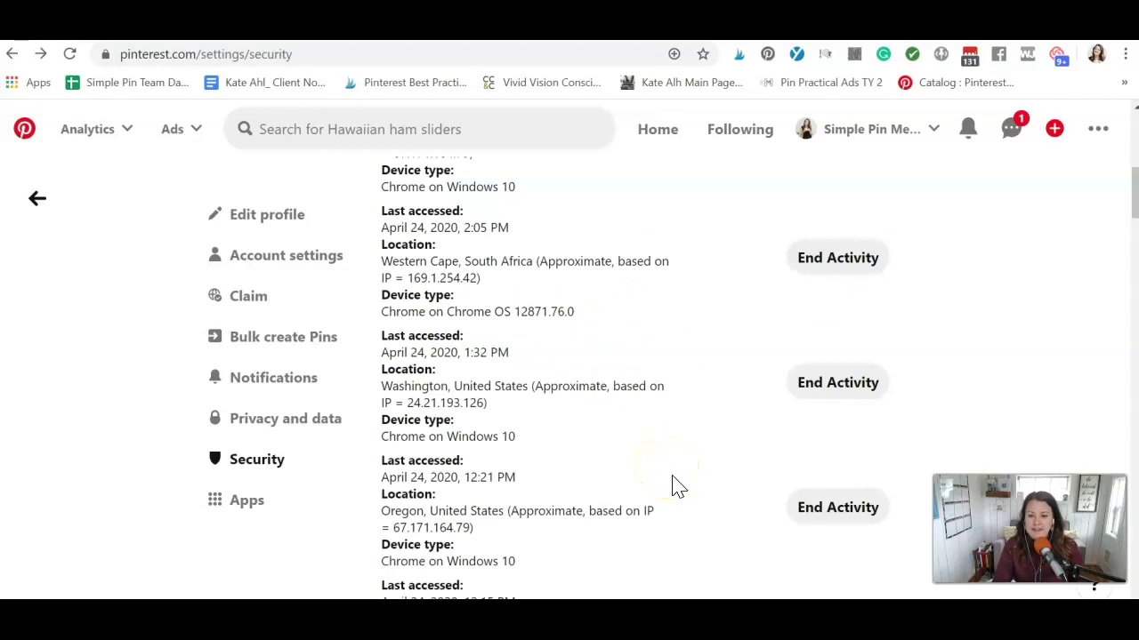
{"action": "scroll", "coordinate": [673, 483], "scroll_direction": "down", "scroll_amount": 2}
{"action": "scroll", "coordinate": [553, 420], "scroll_direction": "down", "scroll_amount": 3}
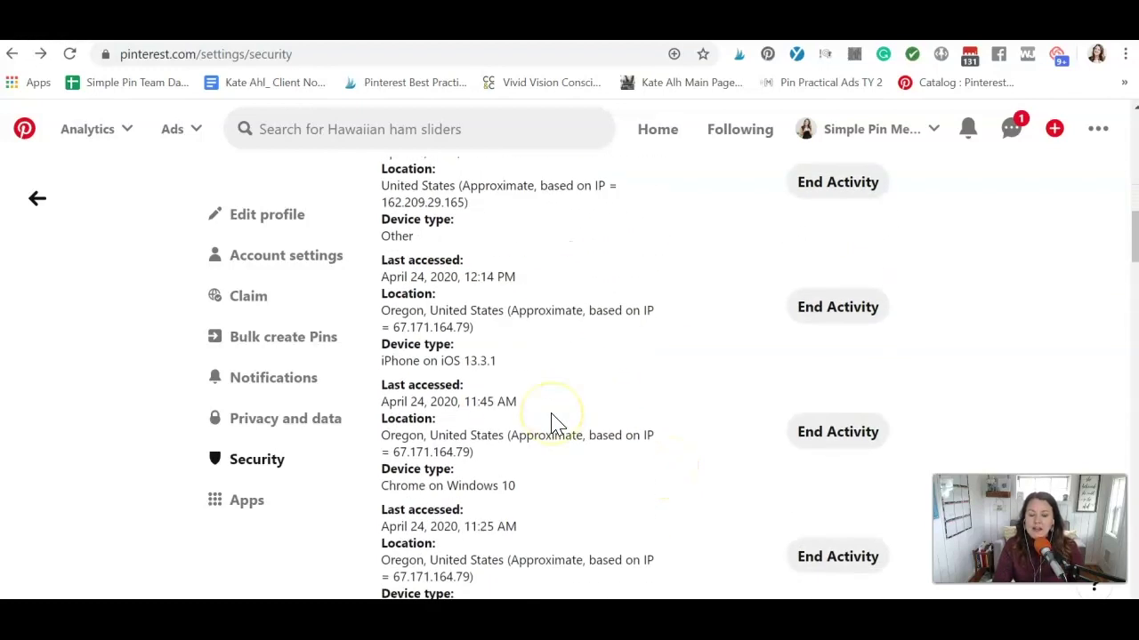
Finish reviewing the sessions and go to the Apps settings page listing Tailwind's permissions.
{"action": "scroll", "coordinate": [553, 423], "scroll_direction": "up", "scroll_amount": 10}
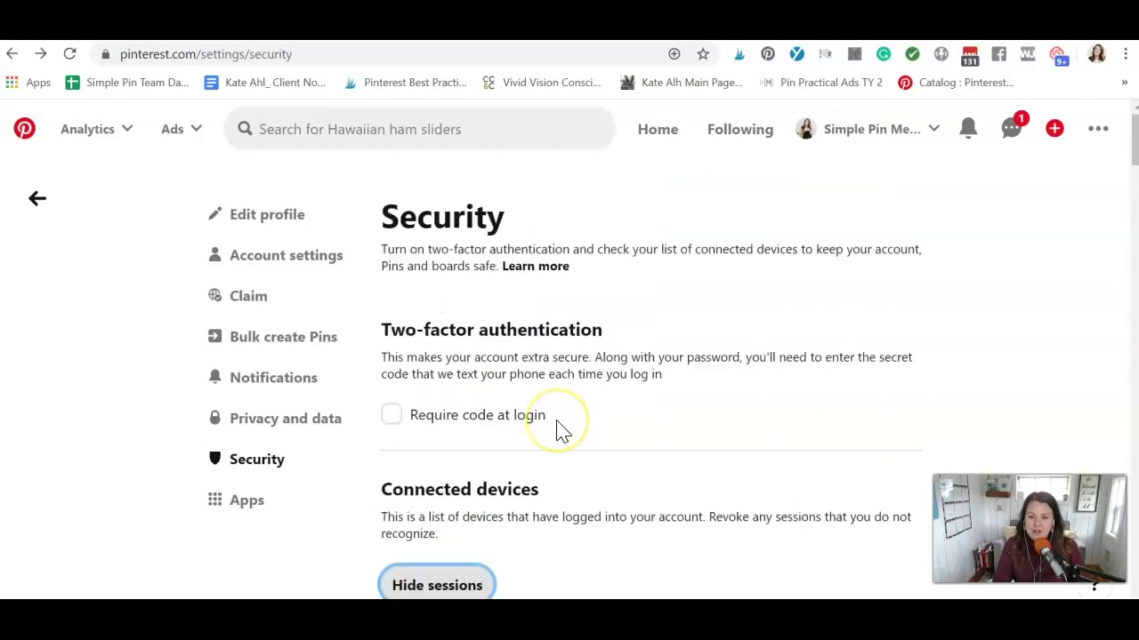
{"action": "scroll", "coordinate": [628, 466], "scroll_direction": "down", "scroll_amount": 2}
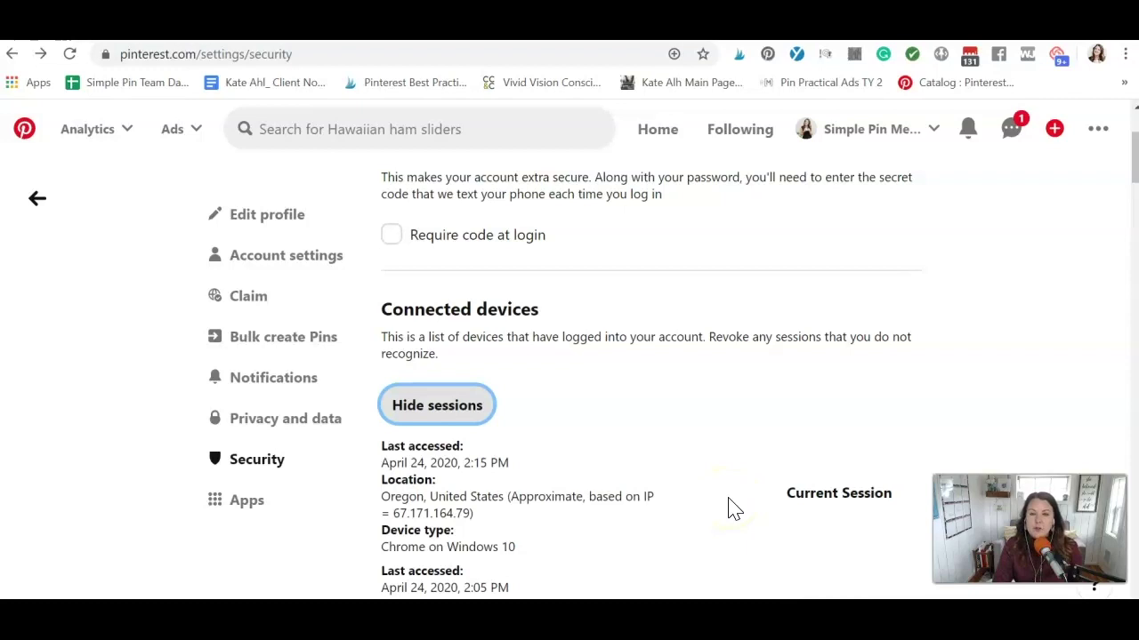
{"action": "scroll", "coordinate": [727, 507], "scroll_direction": "down", "scroll_amount": 2}
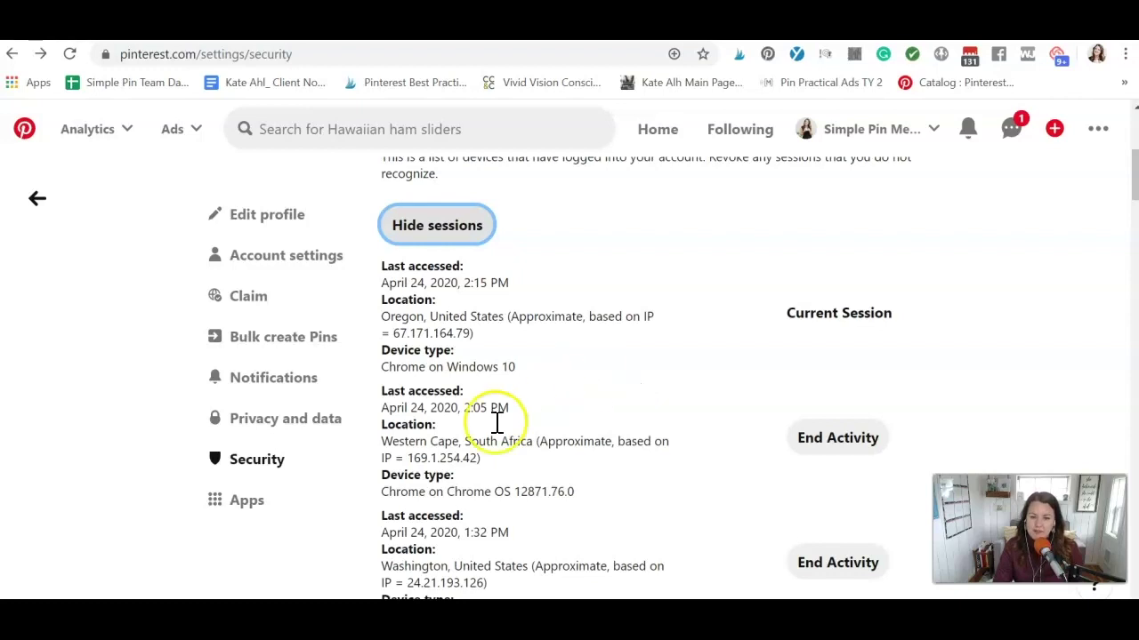
{"action": "left_click", "coordinate": [246, 504]}
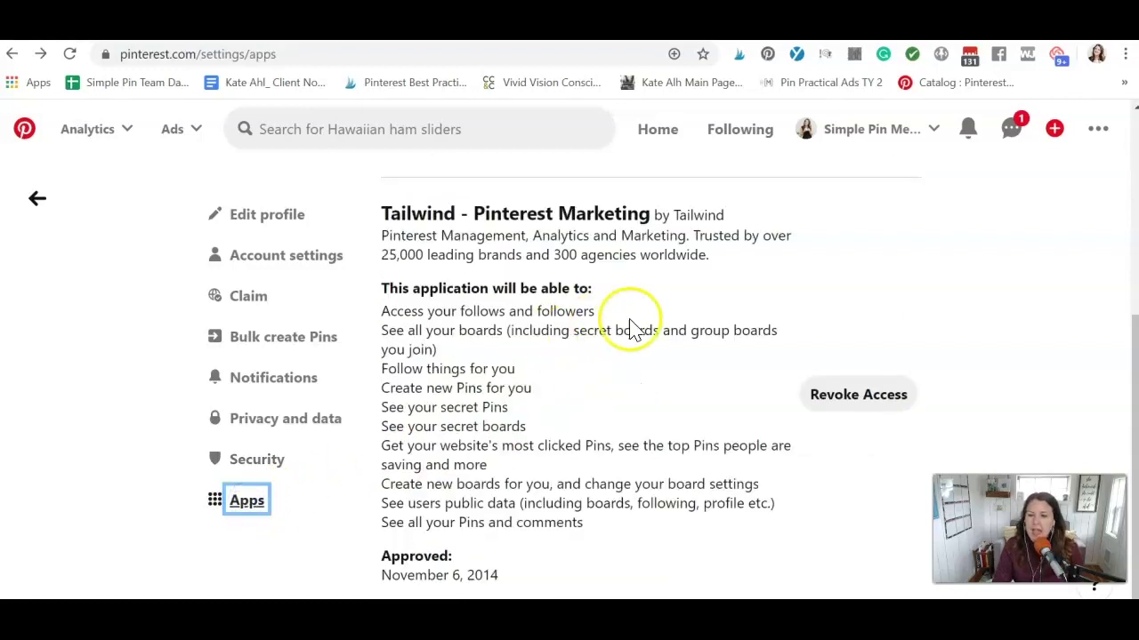
Review the connected Dashboard and Tailwind apps and their permissions, then bring up the ••• account options menu.
{"action": "scroll", "coordinate": [689, 409], "scroll_direction": "up", "scroll_amount": 4}
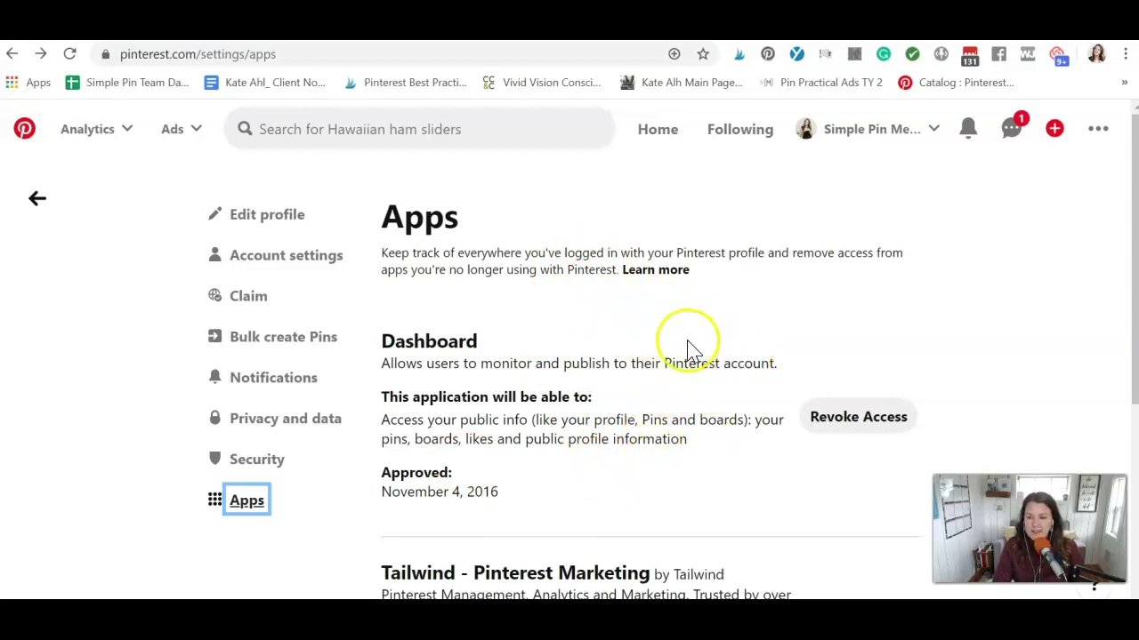
{"action": "scroll", "coordinate": [699, 458], "scroll_direction": "down", "scroll_amount": 2}
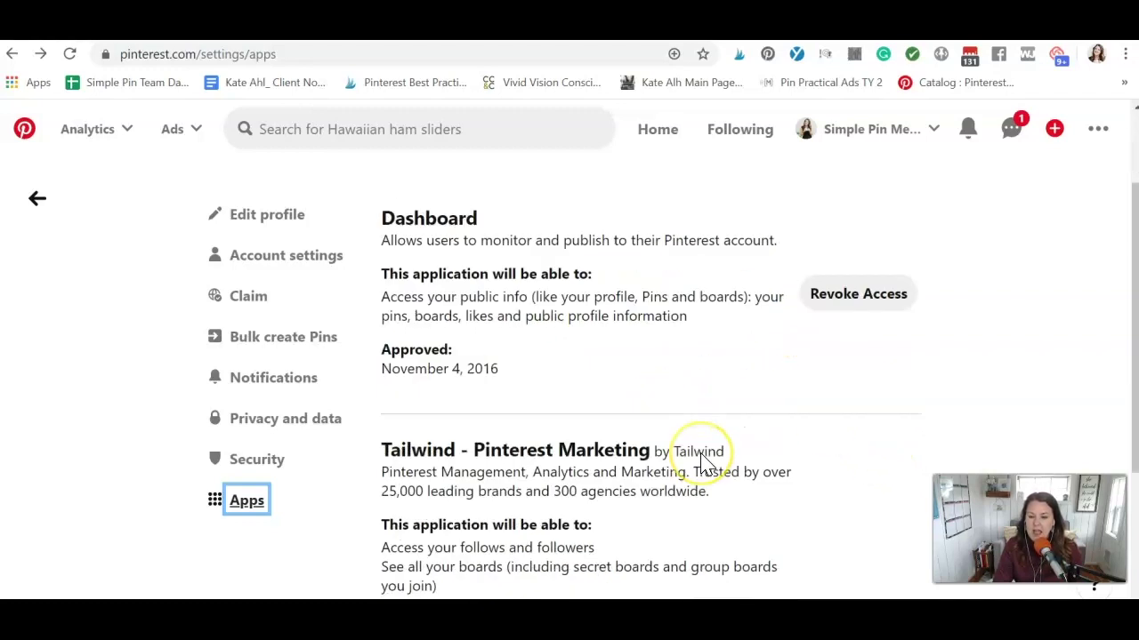
{"action": "scroll", "coordinate": [703, 463], "scroll_direction": "down", "scroll_amount": 4}
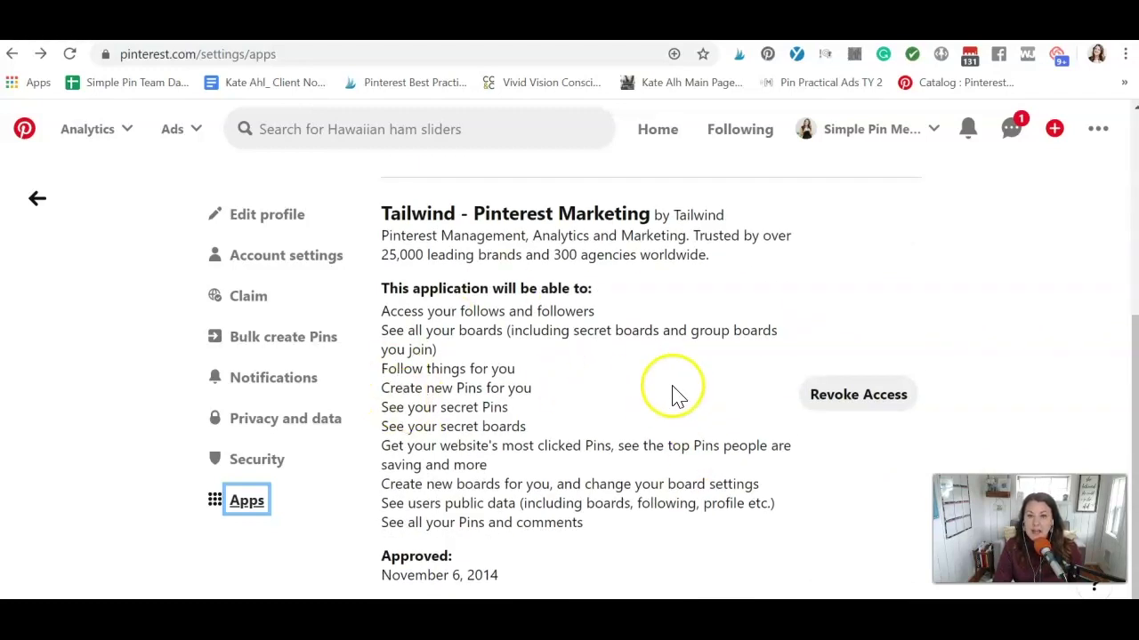
{"action": "scroll", "coordinate": [604, 436], "scroll_direction": "up", "scroll_amount": 6}
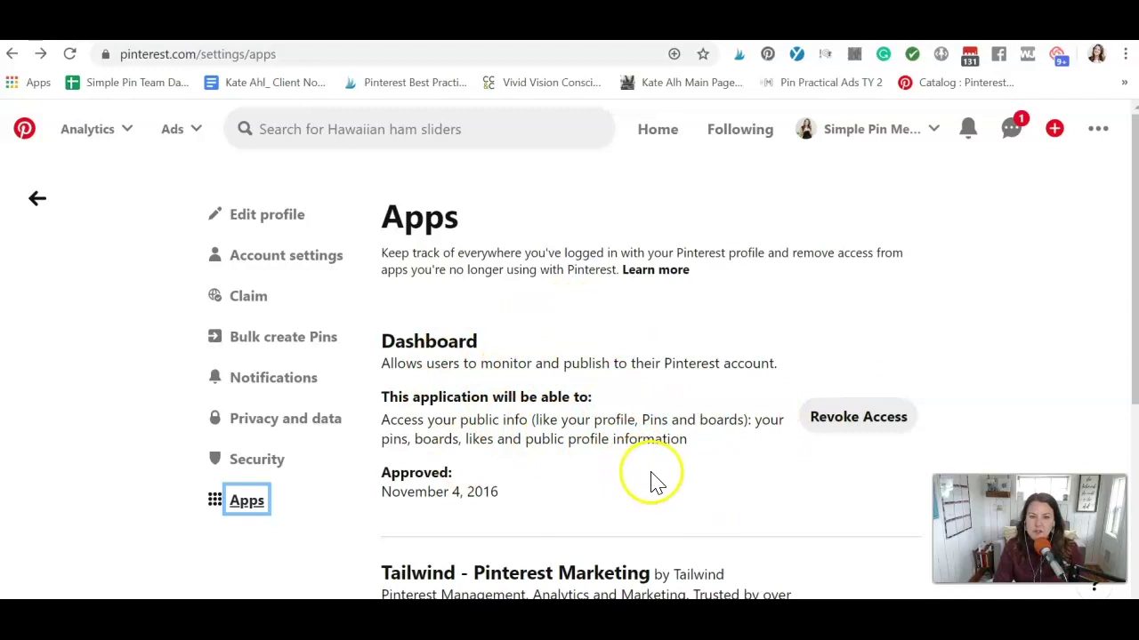
{"action": "left_click", "coordinate": [1100, 153]}
Go to the Tune your home feed page and browse its board preferences.
{"action": "left_click", "coordinate": [1087, 185]}
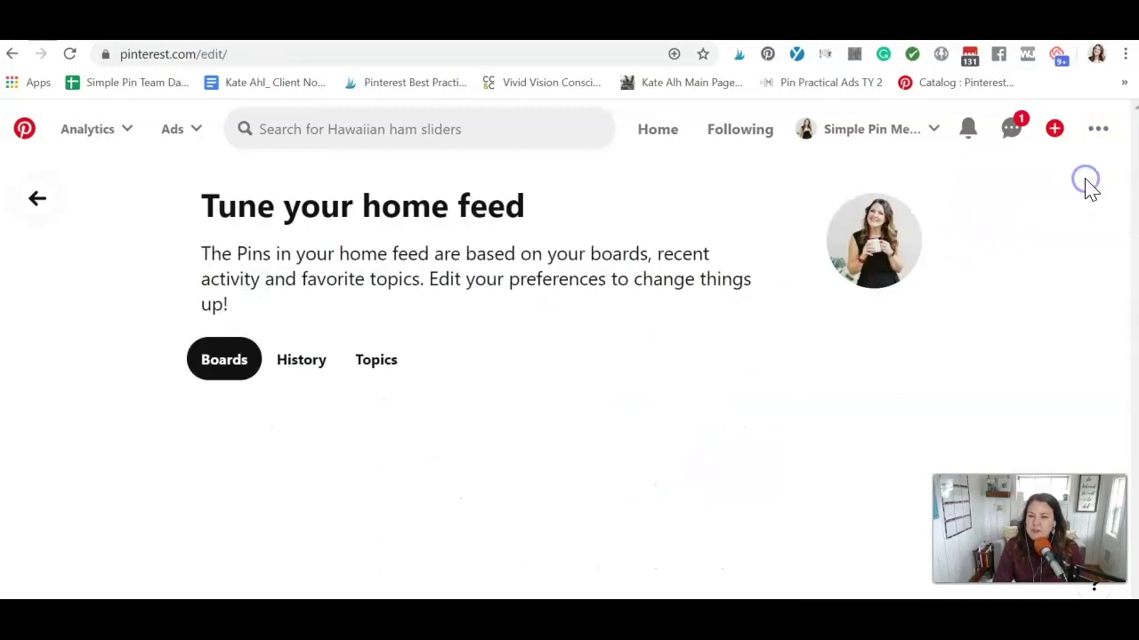
{"action": "scroll", "coordinate": [581, 315], "scroll_direction": "down", "scroll_amount": 2}
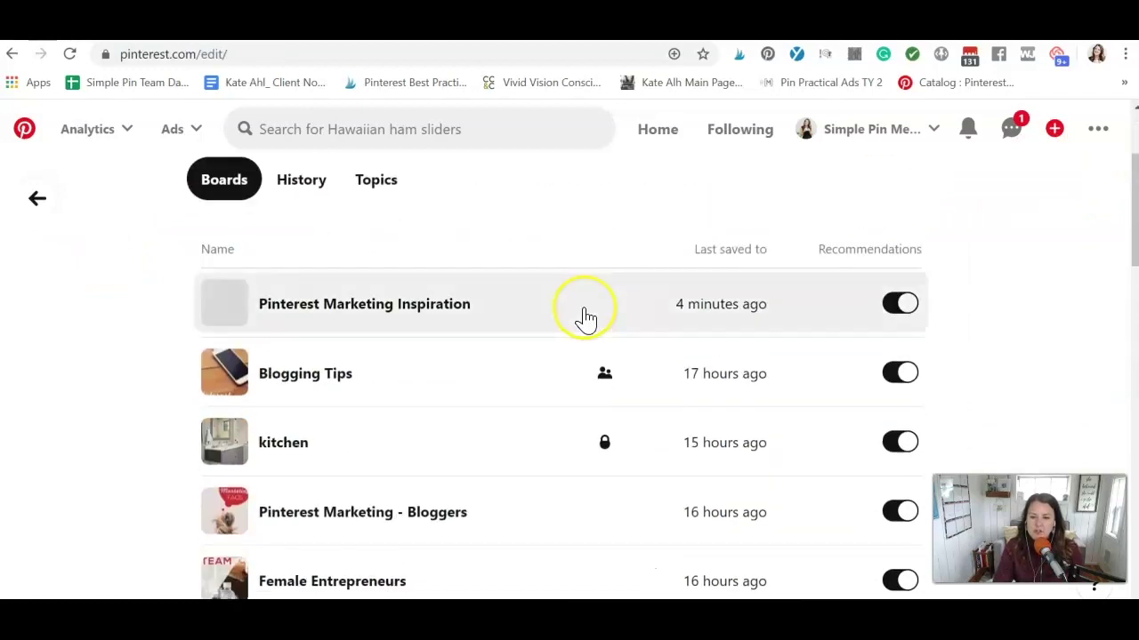
{"action": "scroll", "coordinate": [585, 318], "scroll_direction": "up", "scroll_amount": 2}
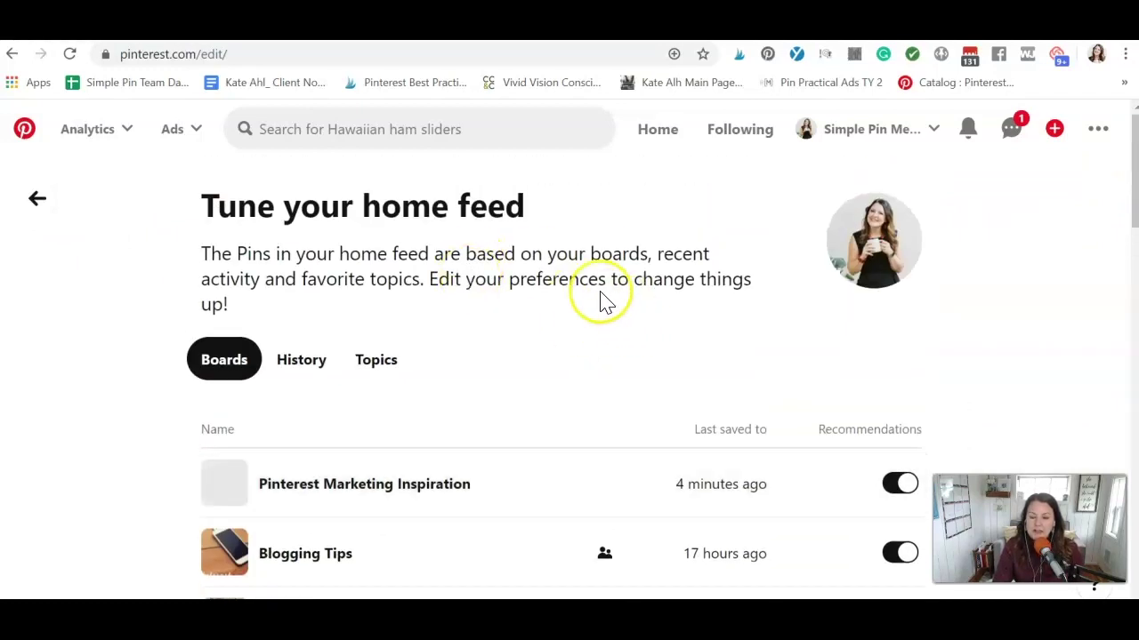
{"action": "scroll", "coordinate": [603, 301], "scroll_direction": "down", "scroll_amount": 1}
{"action": "scroll", "coordinate": [608, 311], "scroll_direction": "up", "scroll_amount": 1}
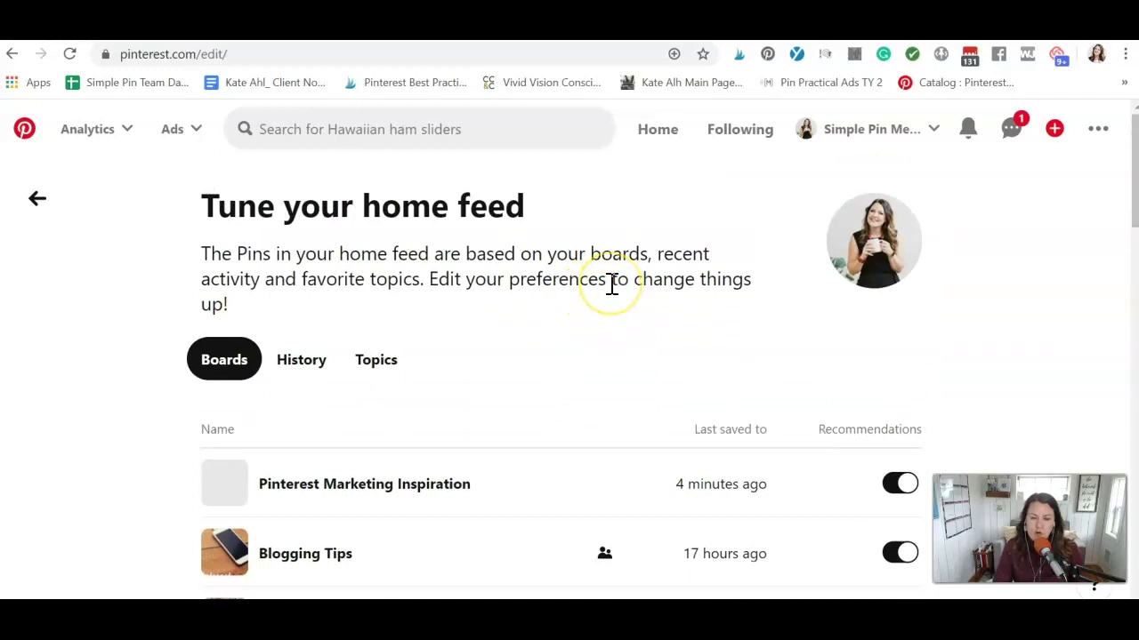
{"action": "scroll", "coordinate": [611, 284], "scroll_direction": "down", "scroll_amount": 2}
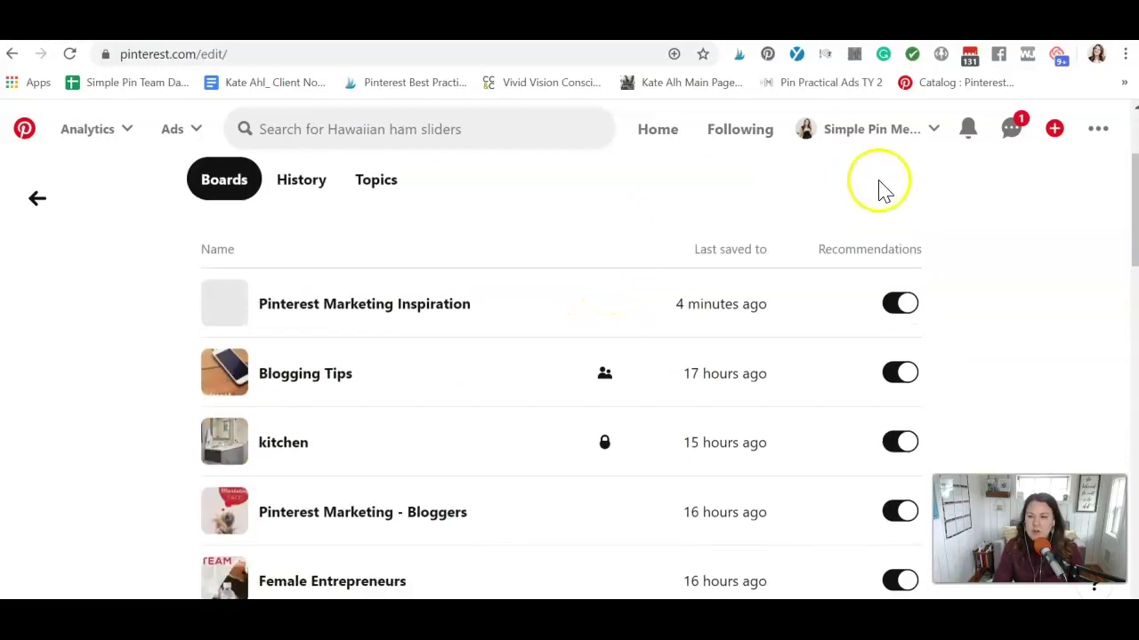
Switch Blogging Tips recommendations off and back on, then return to the Business hub.
{"action": "left_click", "coordinate": [898, 376]}
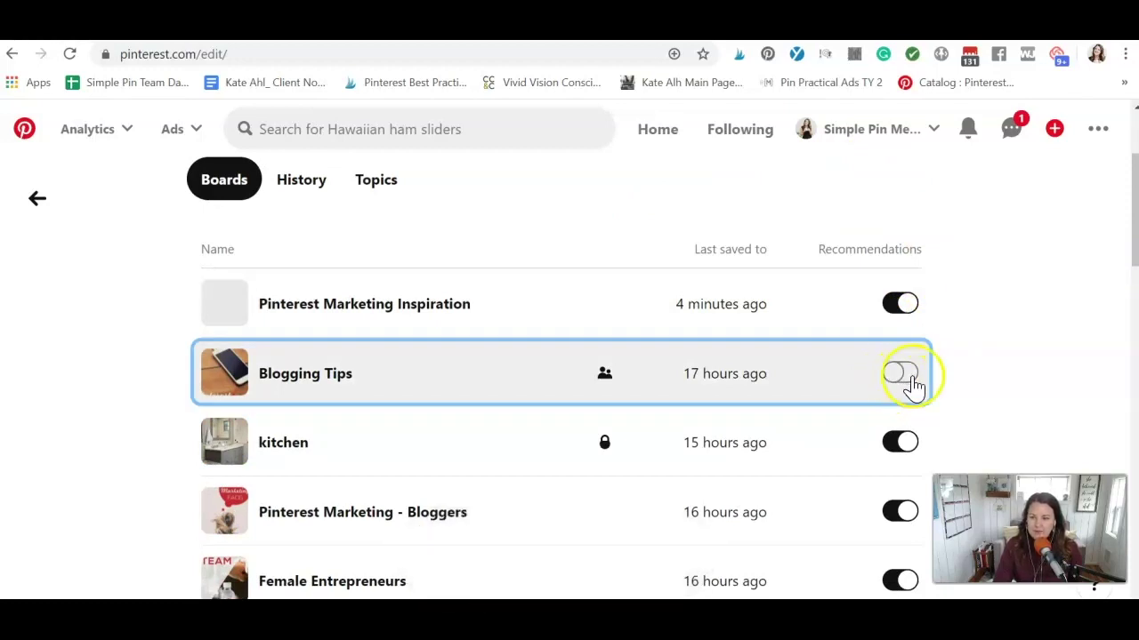
{"action": "left_click", "coordinate": [911, 377]}
{"action": "scroll", "coordinate": [564, 338], "scroll_direction": "up", "scroll_amount": 2}
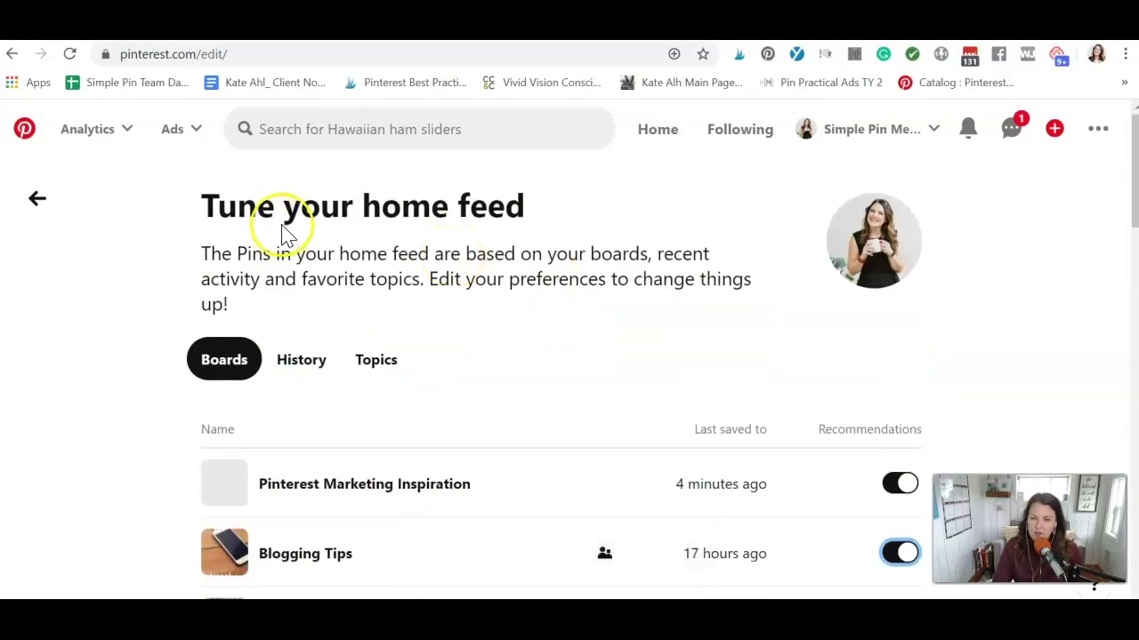
{"action": "left_click", "coordinate": [36, 200]}
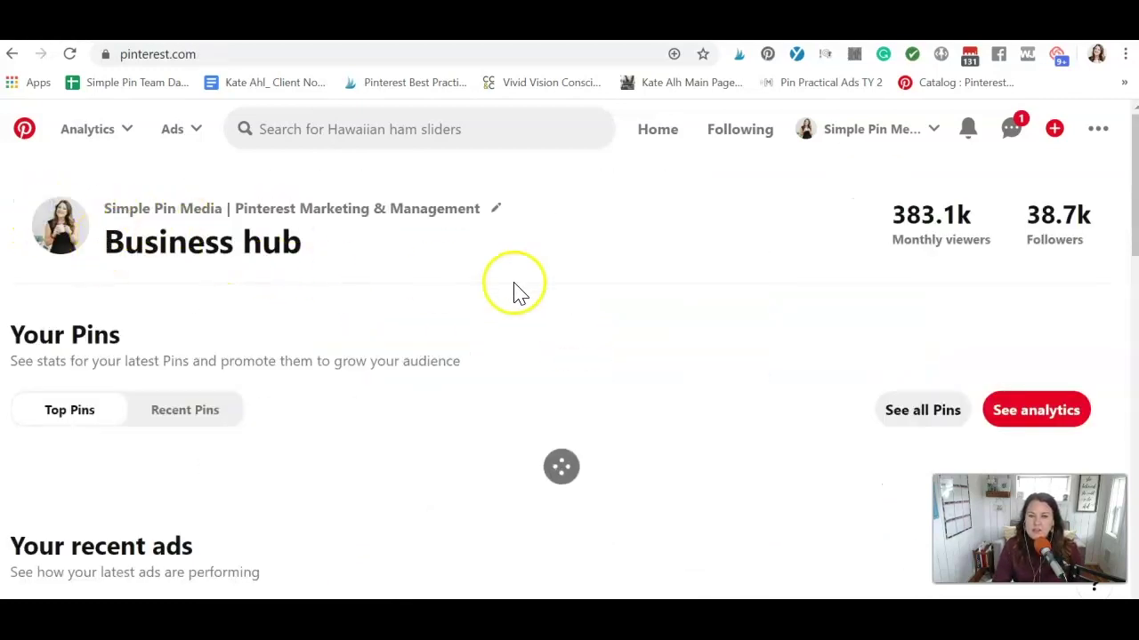